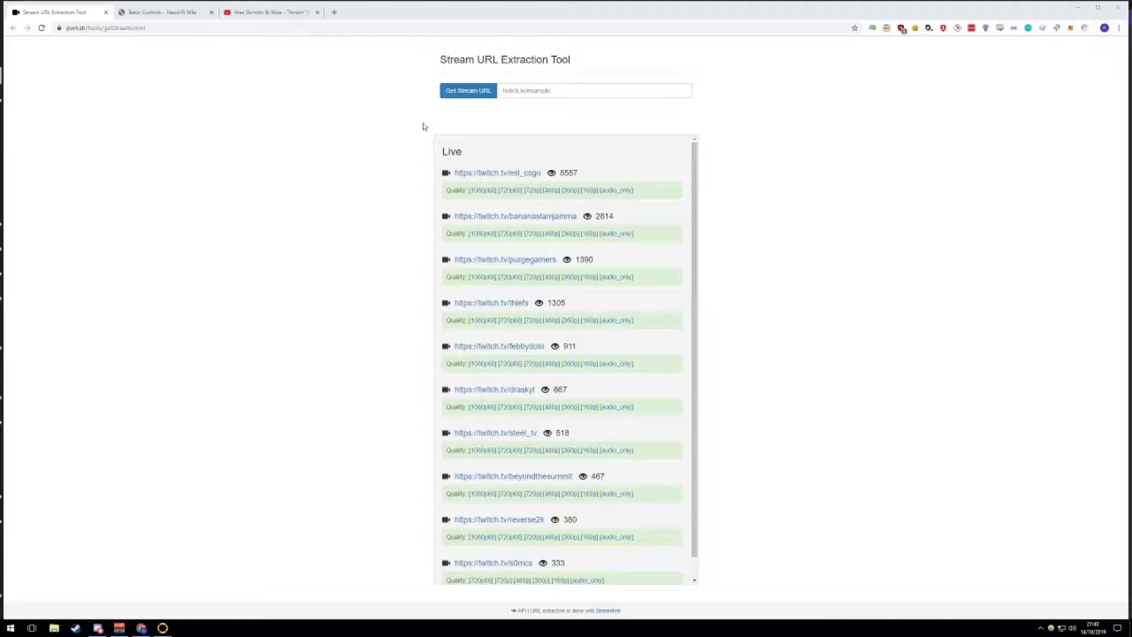
Step: Fetch playable stream links for twitch.tv/fortnite, correcting the mistyped channel name
{"action": "left_click", "coordinate": [566, 89]}
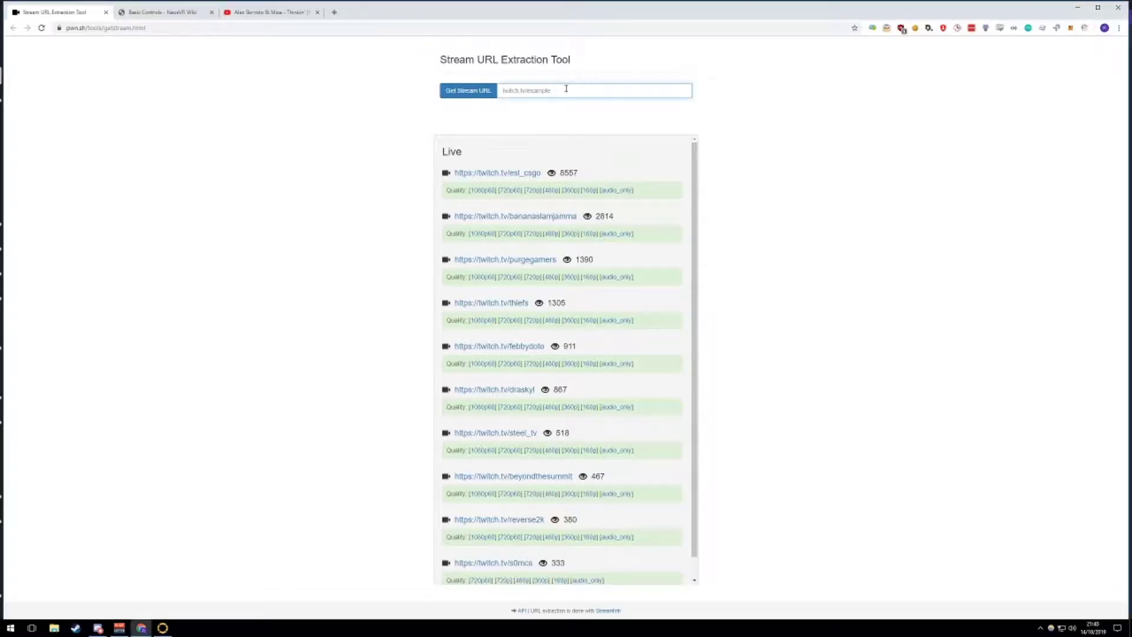
{"action": "type", "text": "twitch.tv/tom"}
{"action": "type", "text": "ite"}
{"action": "left_click", "coordinate": [483, 92]}
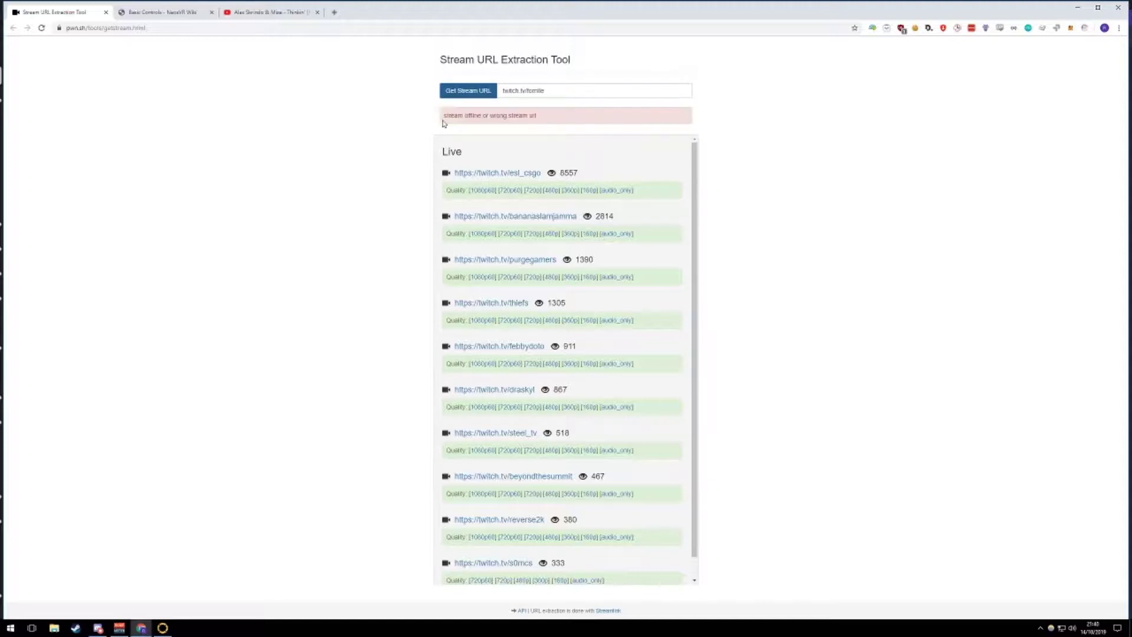
{"action": "left_click", "coordinate": [538, 90]}
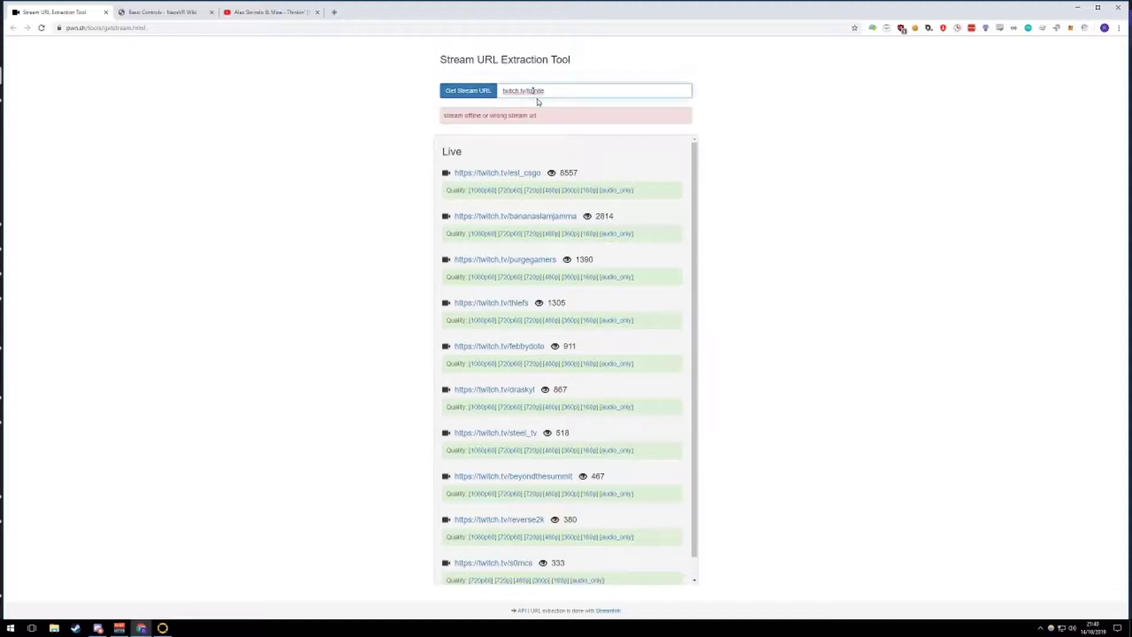
{"action": "type", "text": "t"}
{"action": "left_click", "coordinate": [471, 96]}
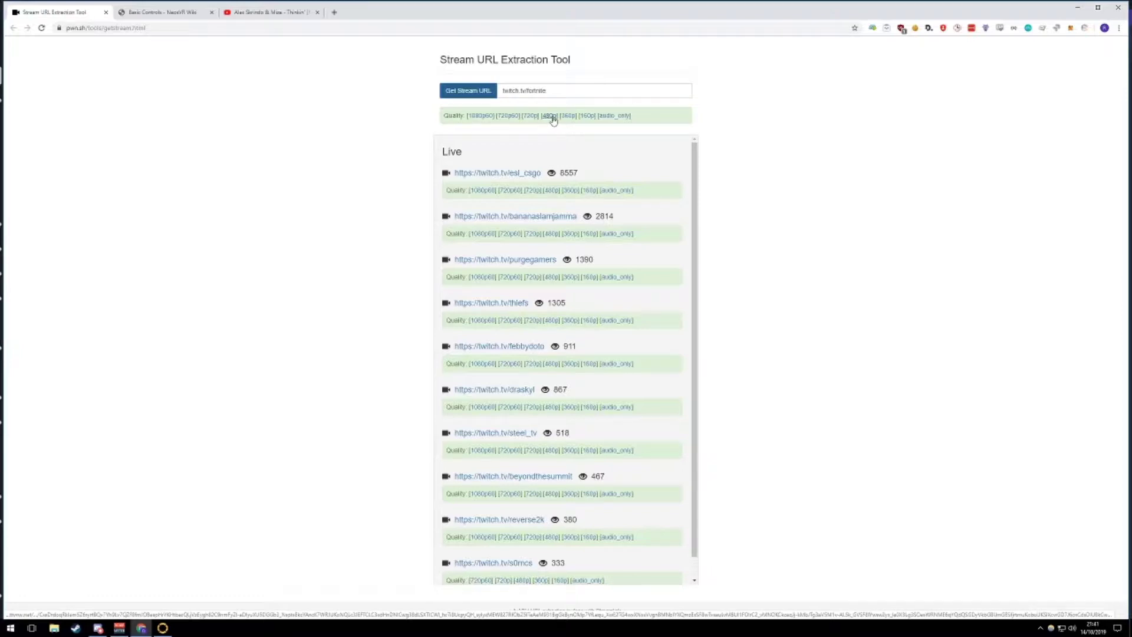
Step: Copy the 480p stream link address and bring NeosVR to the front
{"action": "right_click", "coordinate": [552, 118]}
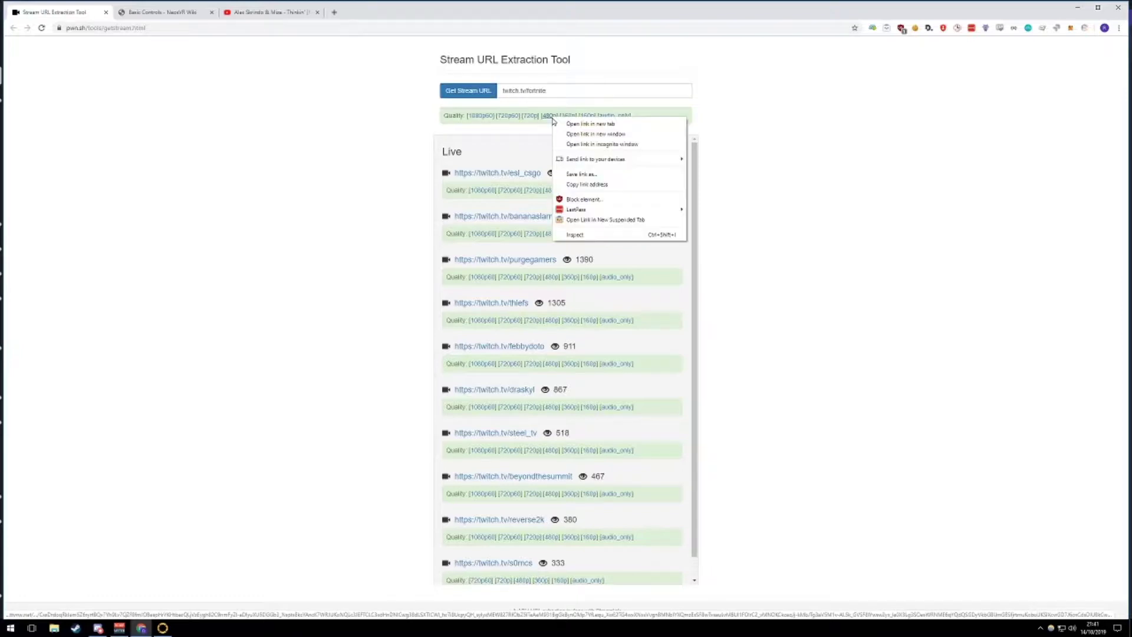
{"action": "left_click", "coordinate": [588, 185]}
{"action": "left_click", "coordinate": [163, 628]}
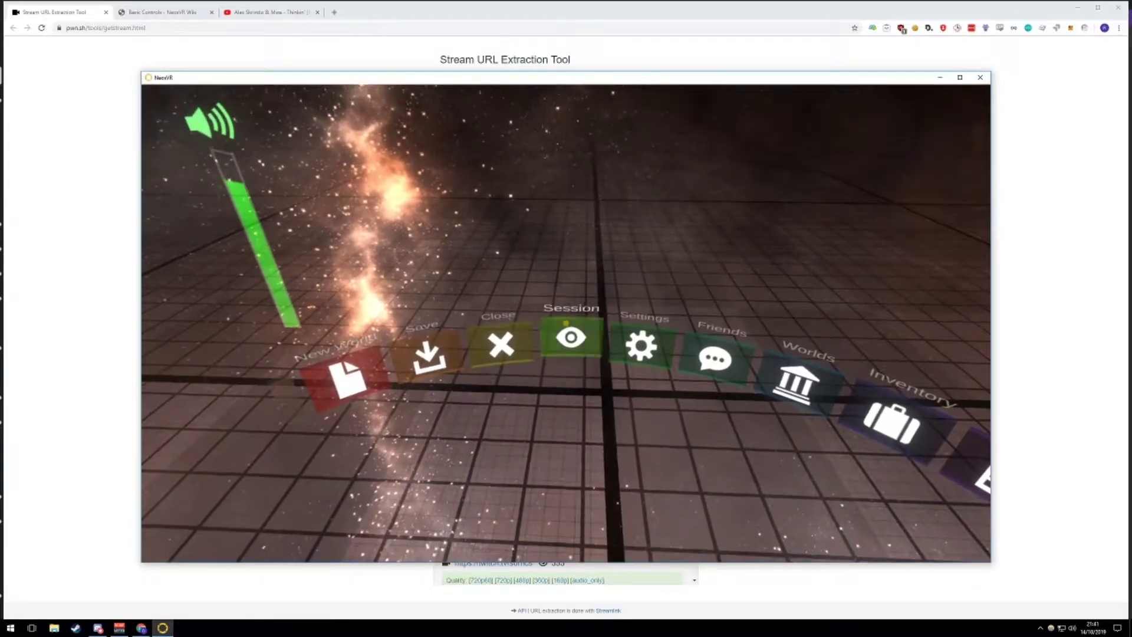
Step: Paste the Fortnite stream link into the world and import it as a Video player
{"action": "left_click", "coordinate": [566, 323]}
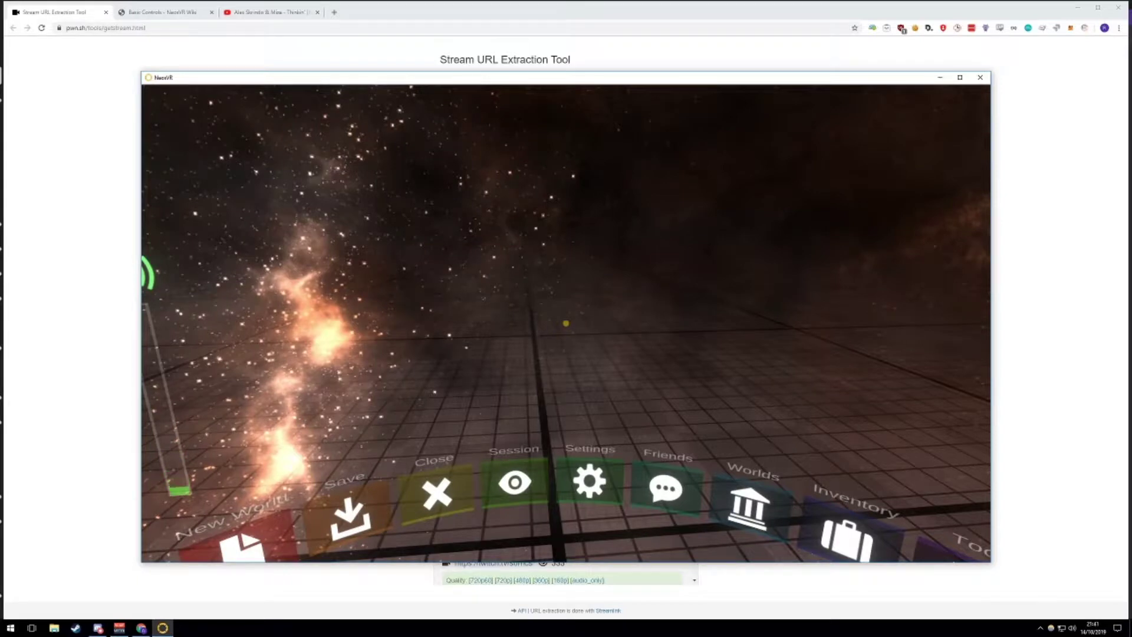
{"action": "key", "text": "ctrl+v"}
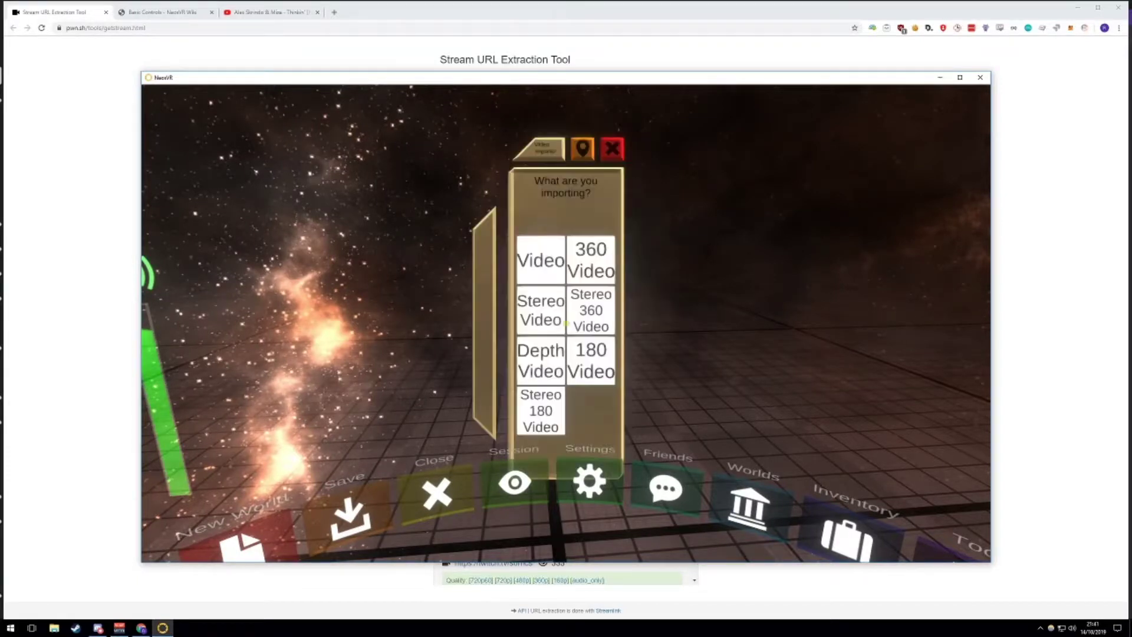
{"action": "left_click", "coordinate": [567, 323]}
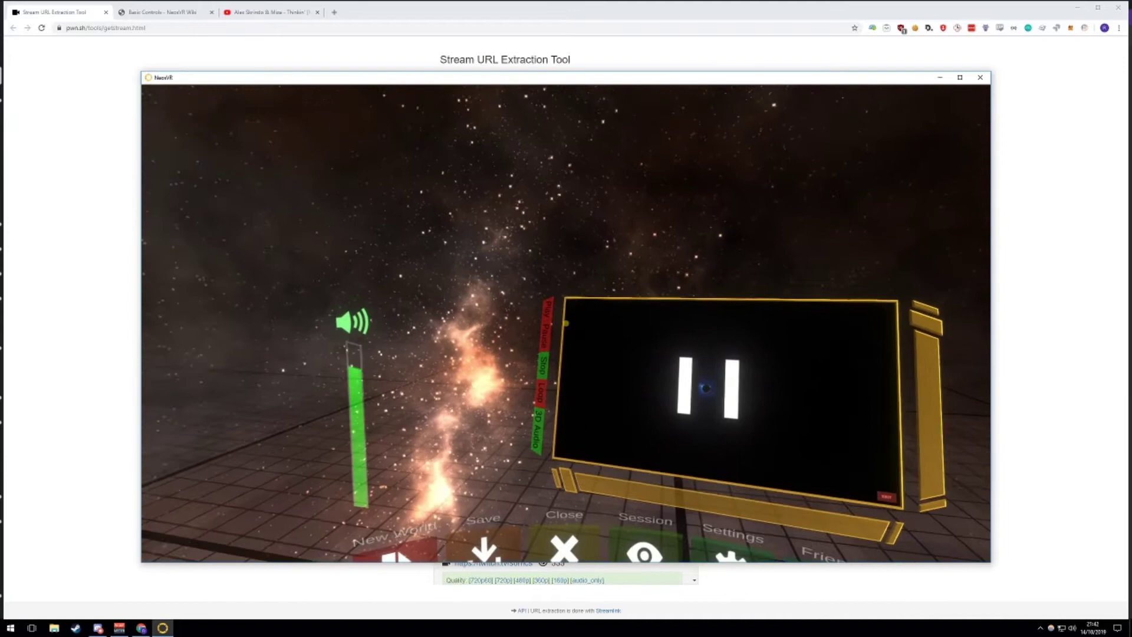
Step: Start the stream on the player's play icon and walk up close to the player
{"action": "left_click", "coordinate": [706, 388]}
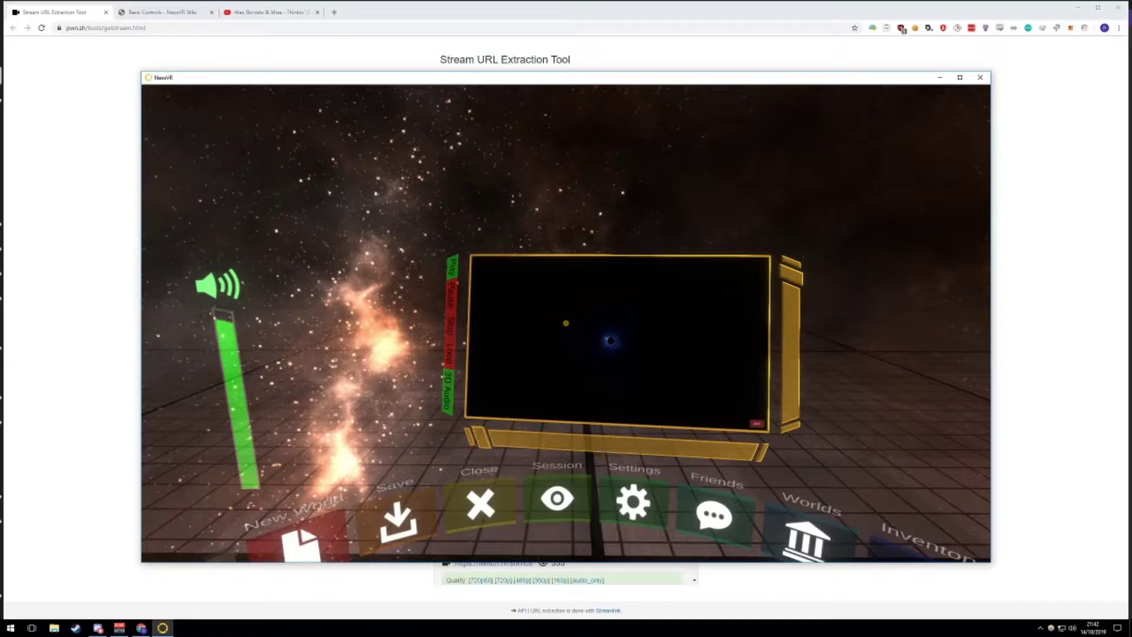
{"action": "key", "text": "w"}
{"action": "key", "text": "w"}
{"action": "key", "text": "w"}
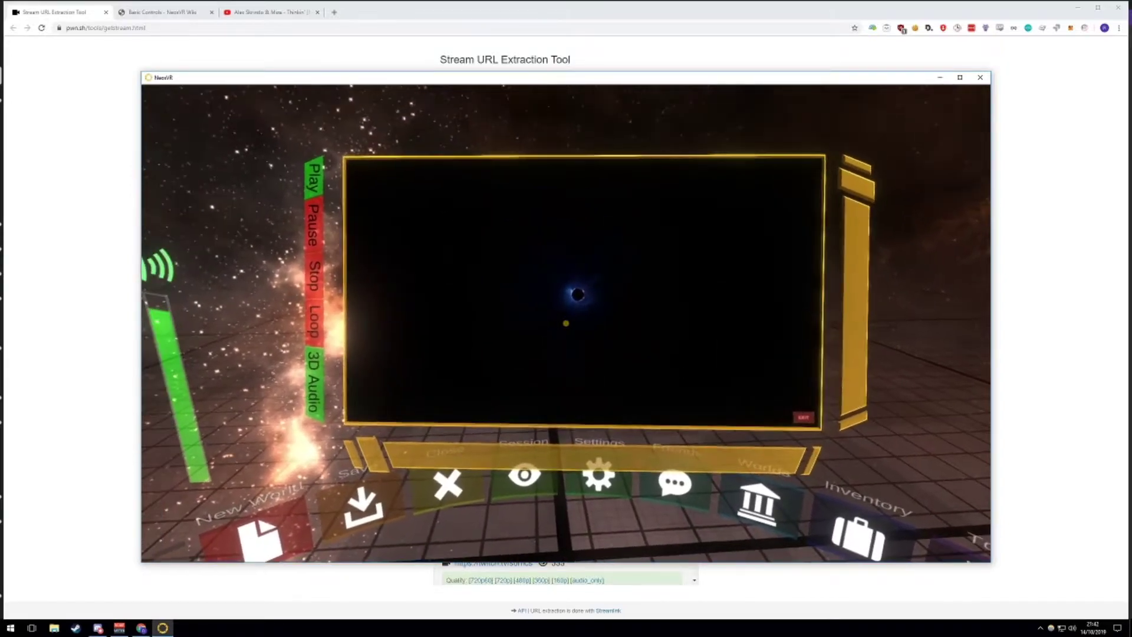
{"action": "key", "text": "w"}
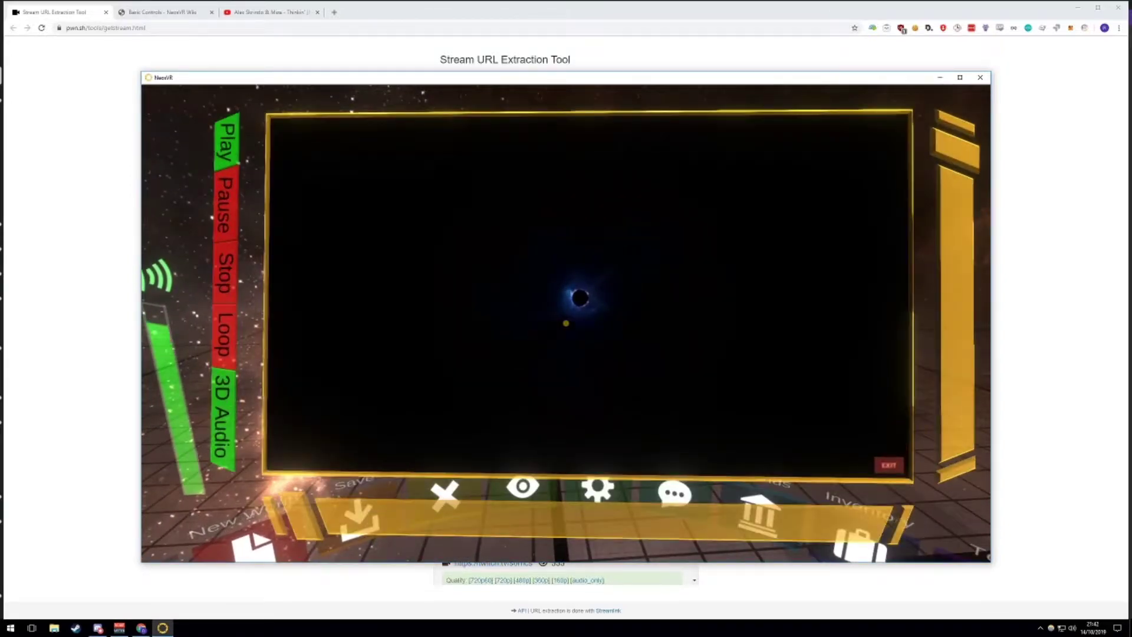
{"action": "key", "text": "s"}
{"action": "key", "text": "s"}
{"action": "key", "text": "s"}
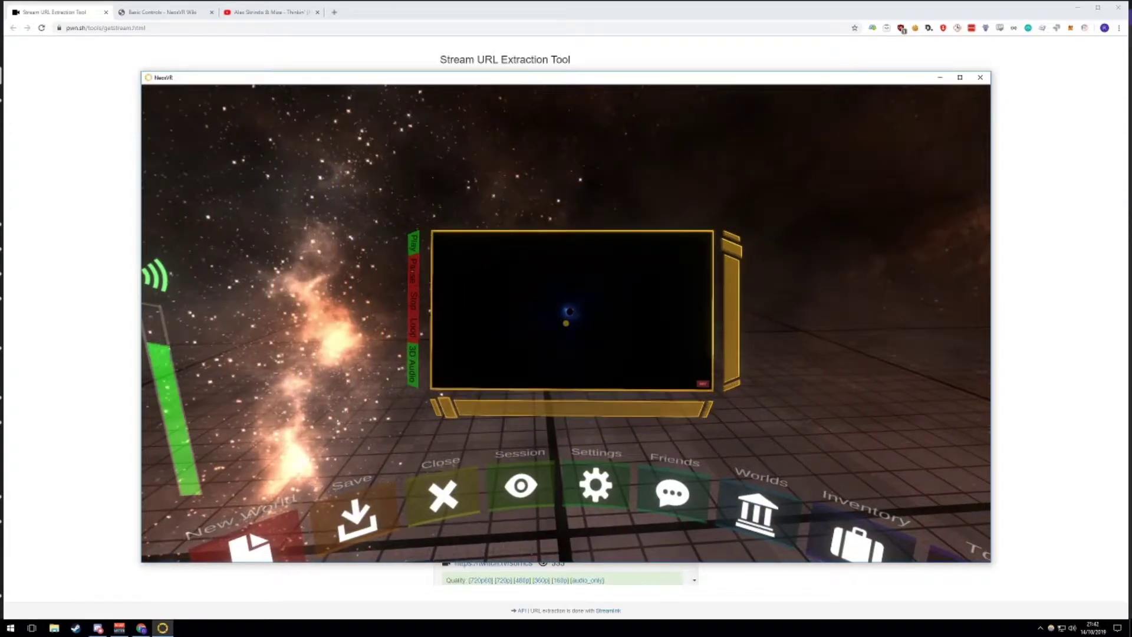
{"action": "key", "text": "w"}
{"action": "key", "text": "s"}
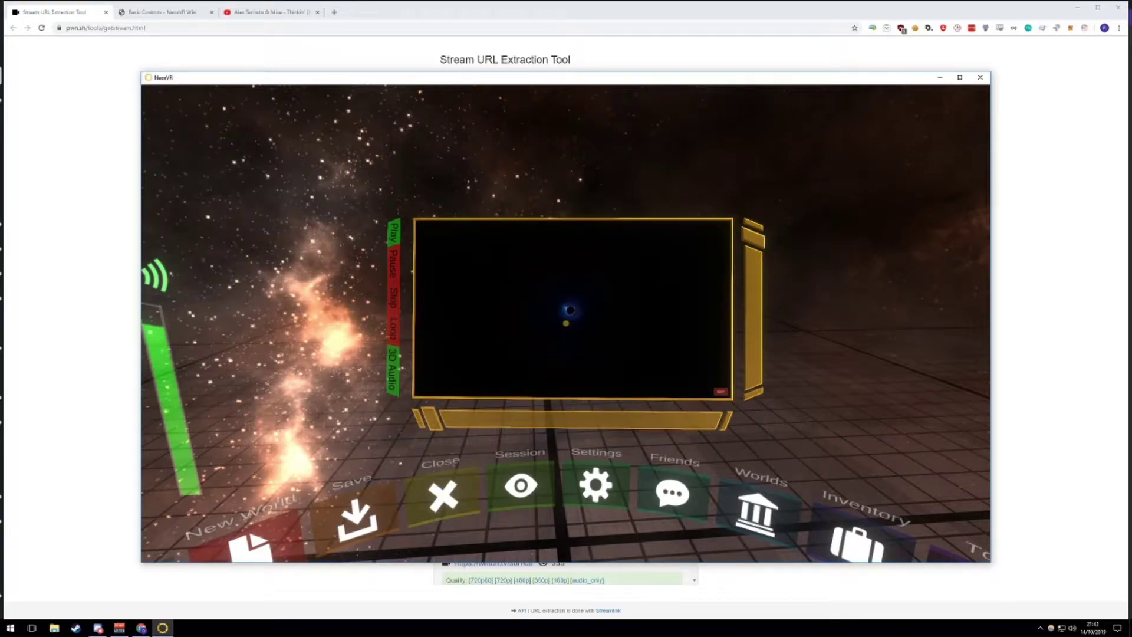
{"action": "key", "text": "w"}
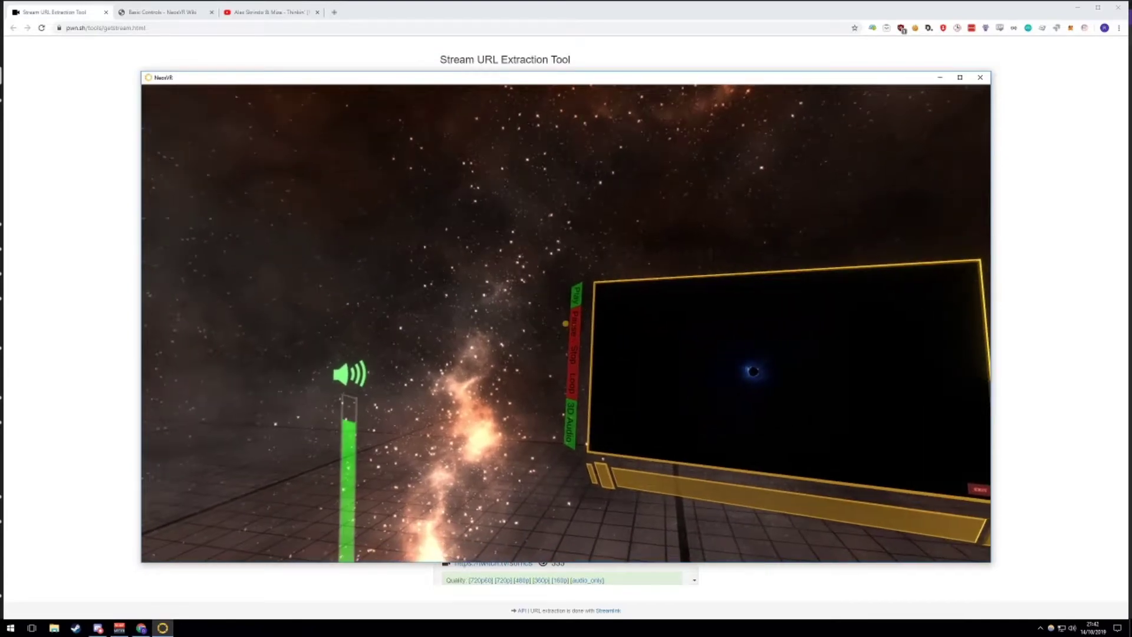
Step: Toggle playback on the video player and switch on its 3D Audio
{"action": "left_click", "coordinate": [565, 323]}
{"action": "key", "text": "Escape"}
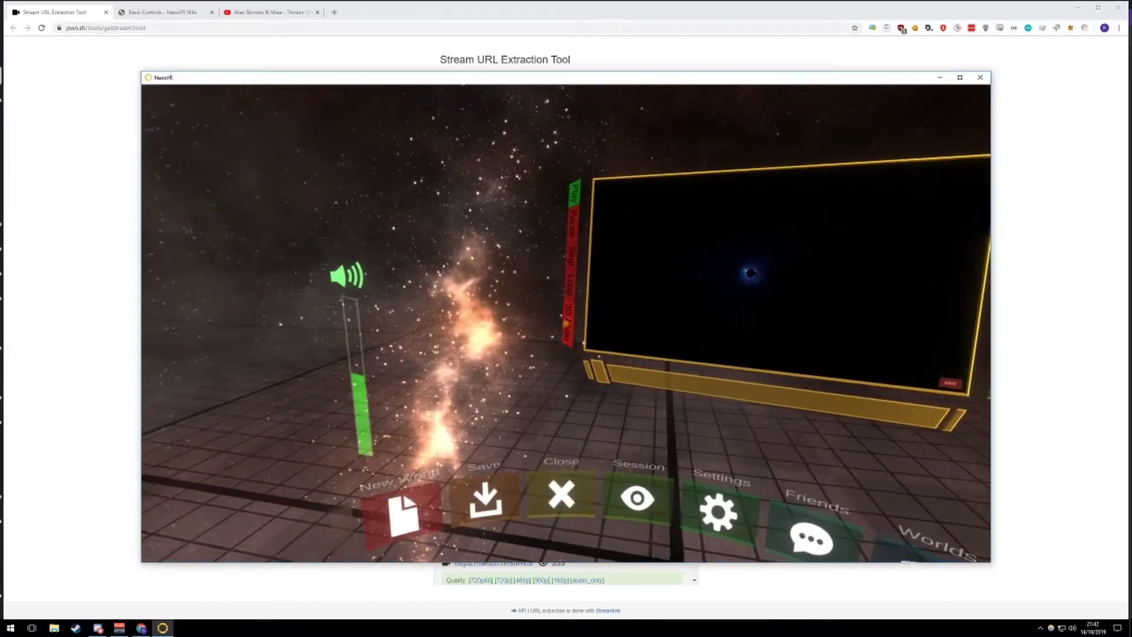
{"action": "left_click", "coordinate": [567, 323]}
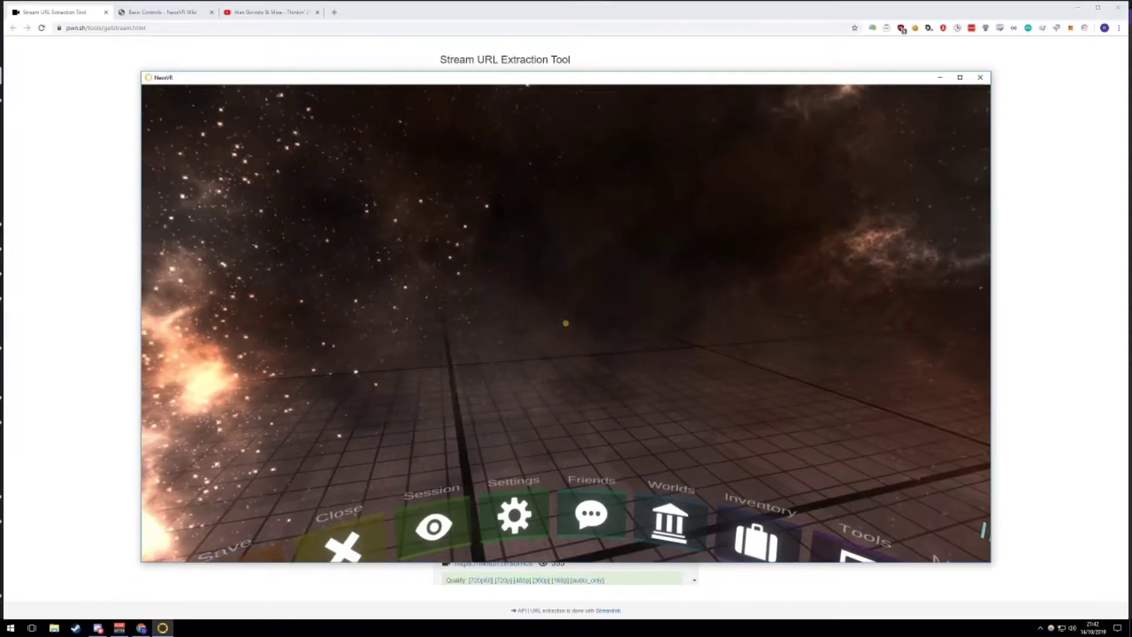
Step: Copy the YouTube address of NCS's 'Thinkin'' video and return to NeosVR
{"action": "key", "text": "alt+Tab"}
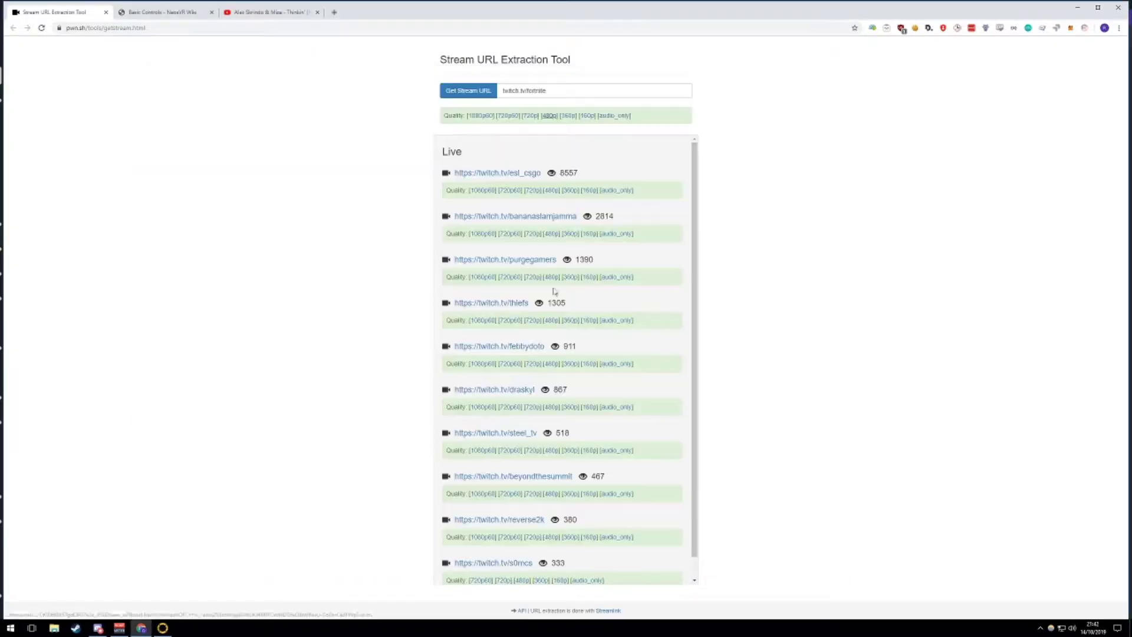
{"action": "left_click", "coordinate": [263, 15]}
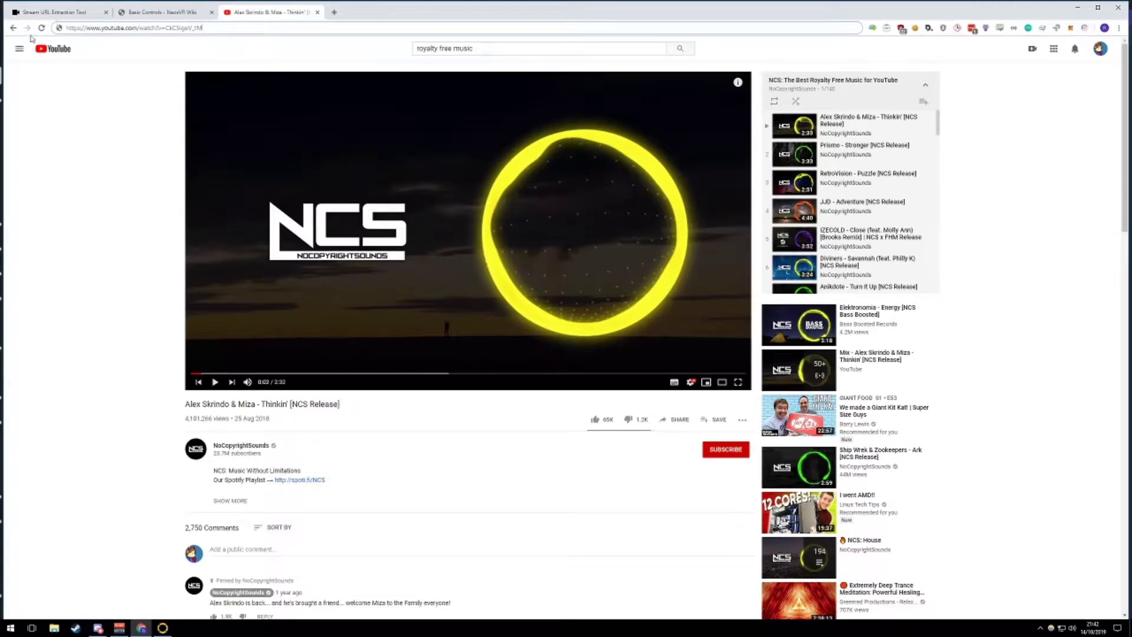
{"action": "left_click", "coordinate": [229, 28]}
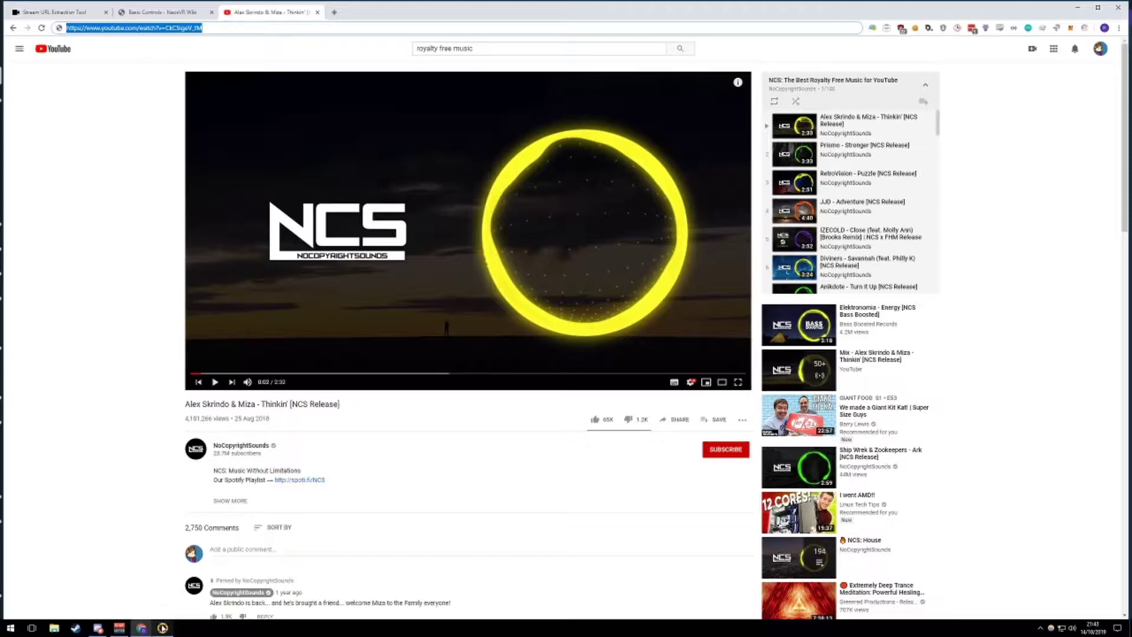
{"action": "left_click", "coordinate": [164, 628]}
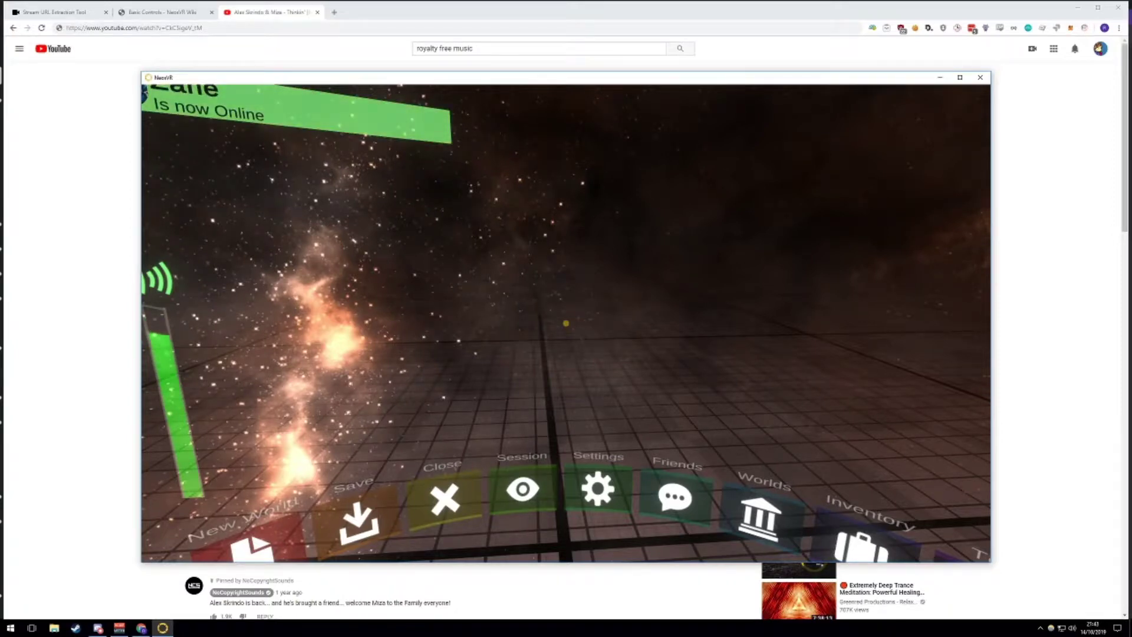
Step: Import the copied 'Thinkin'' YouTube link as a flat video player in the world
{"action": "key", "text": "ctrl+v"}
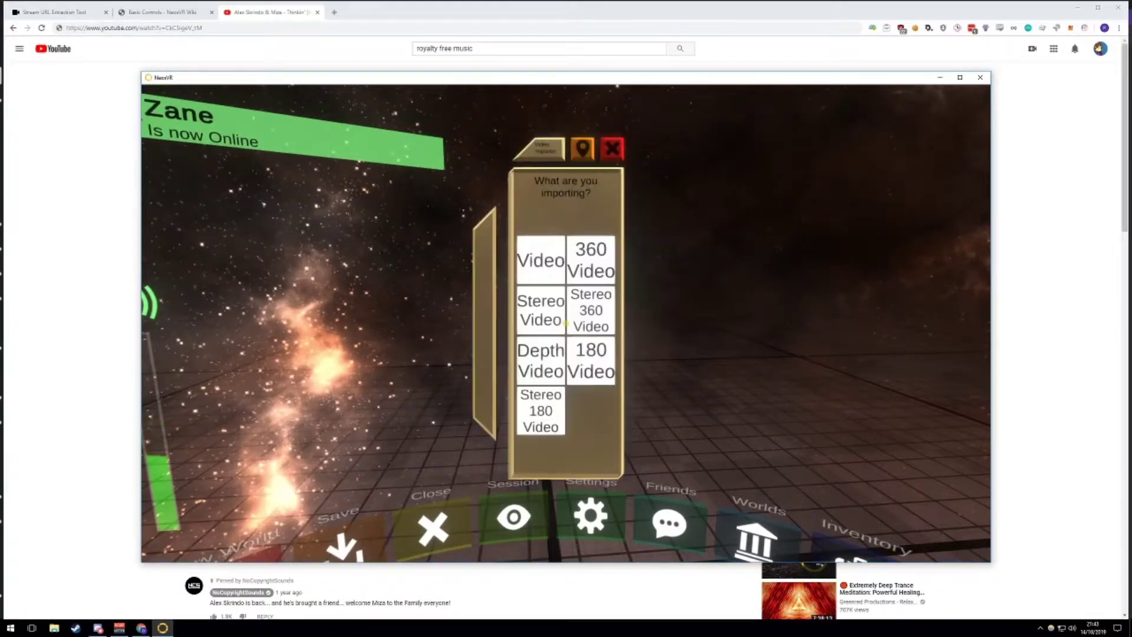
{"action": "left_click", "coordinate": [567, 323]}
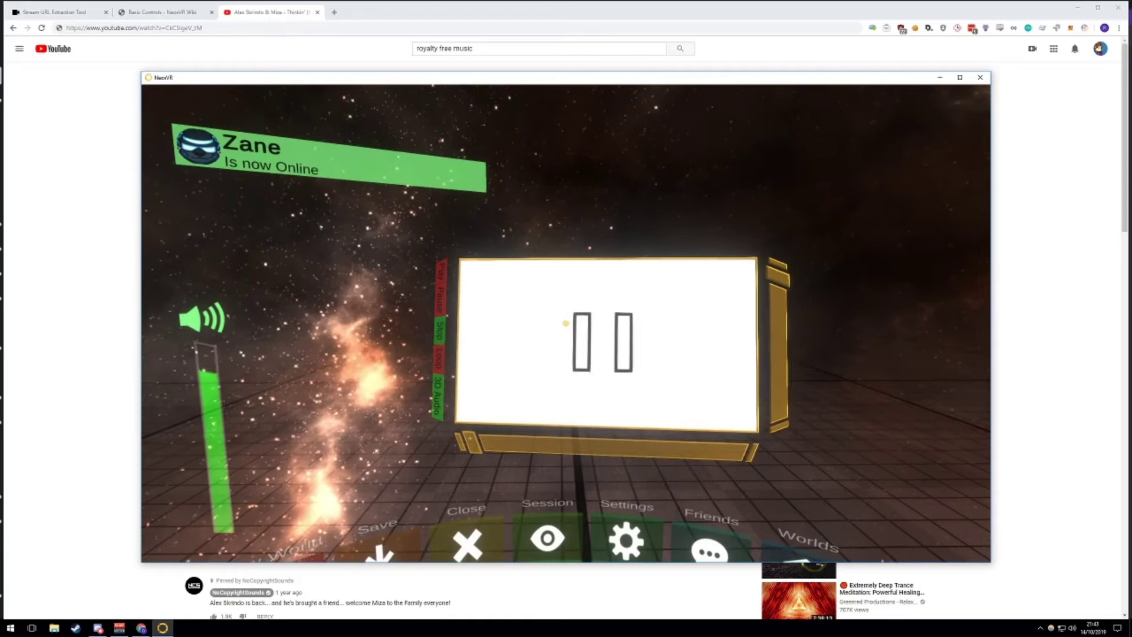
{"action": "scroll", "coordinate": [566, 324], "scroll_direction": "down", "scroll_amount": 10}
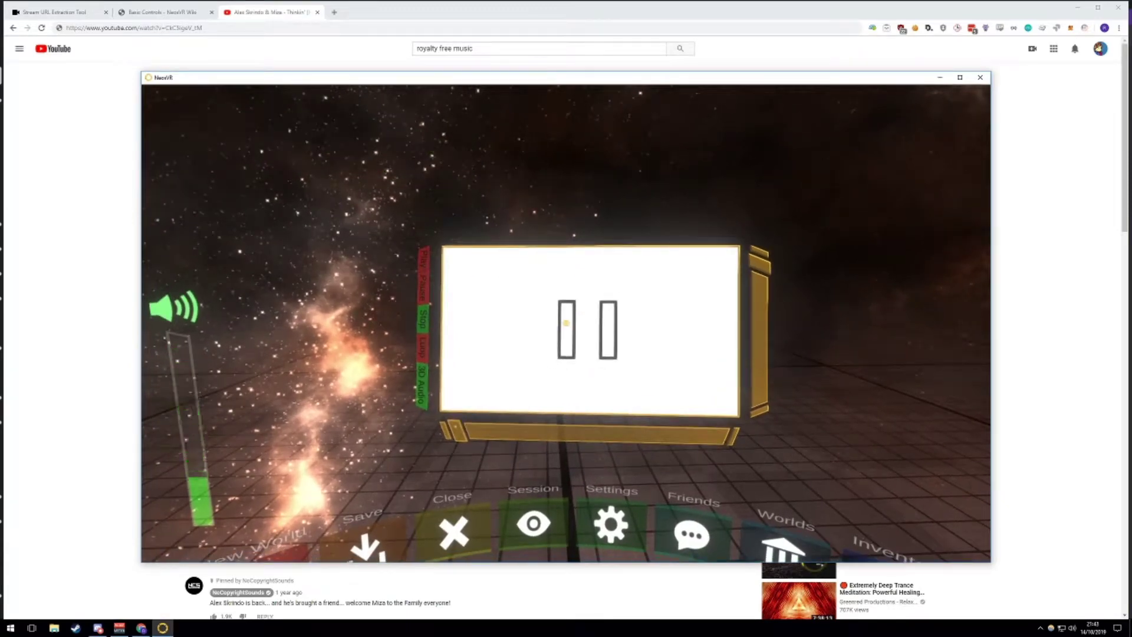
{"action": "scroll", "coordinate": [566, 323], "scroll_direction": "down", "scroll_amount": 3}
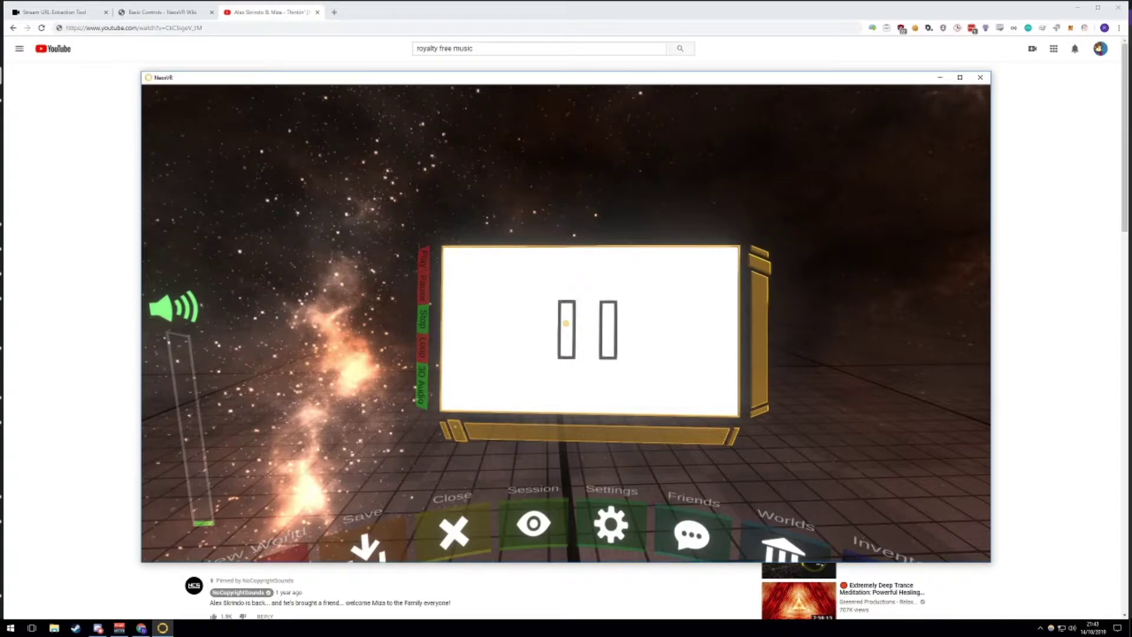
{"action": "scroll", "coordinate": [565, 324], "scroll_direction": "up", "scroll_amount": 5}
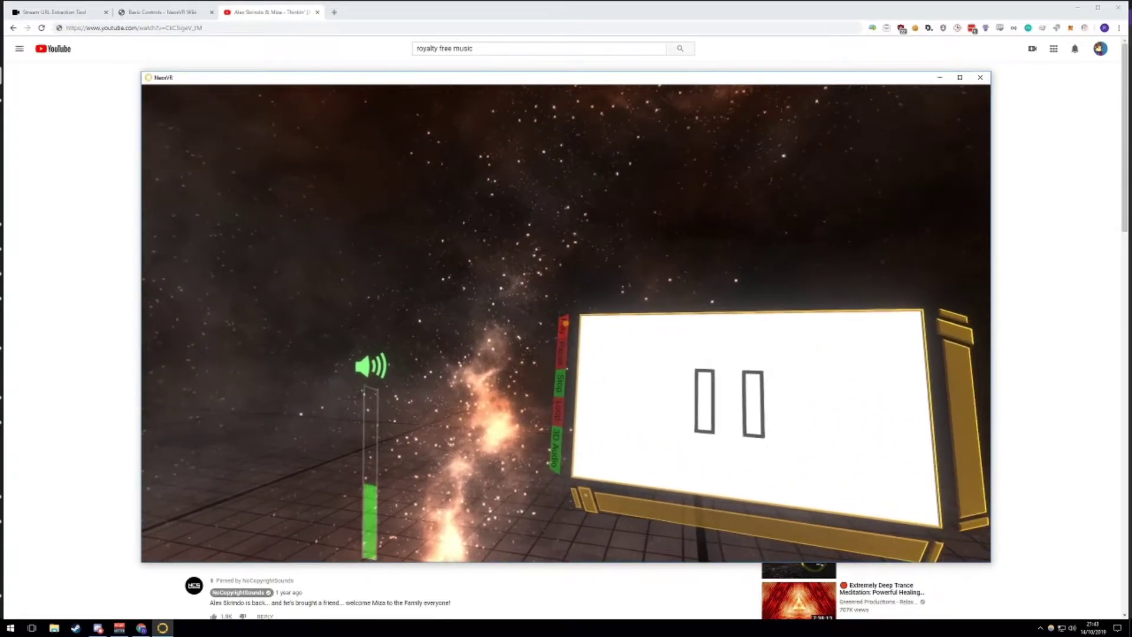
{"action": "scroll", "coordinate": [566, 323], "scroll_direction": "up", "scroll_amount": 5}
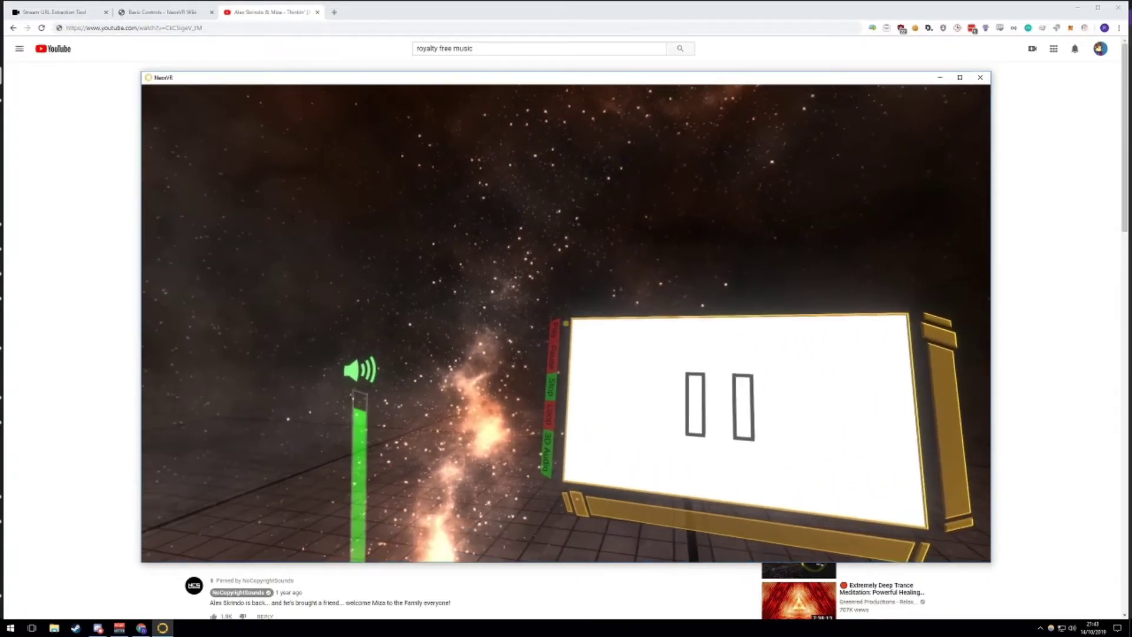
{"action": "key", "text": "Escape"}
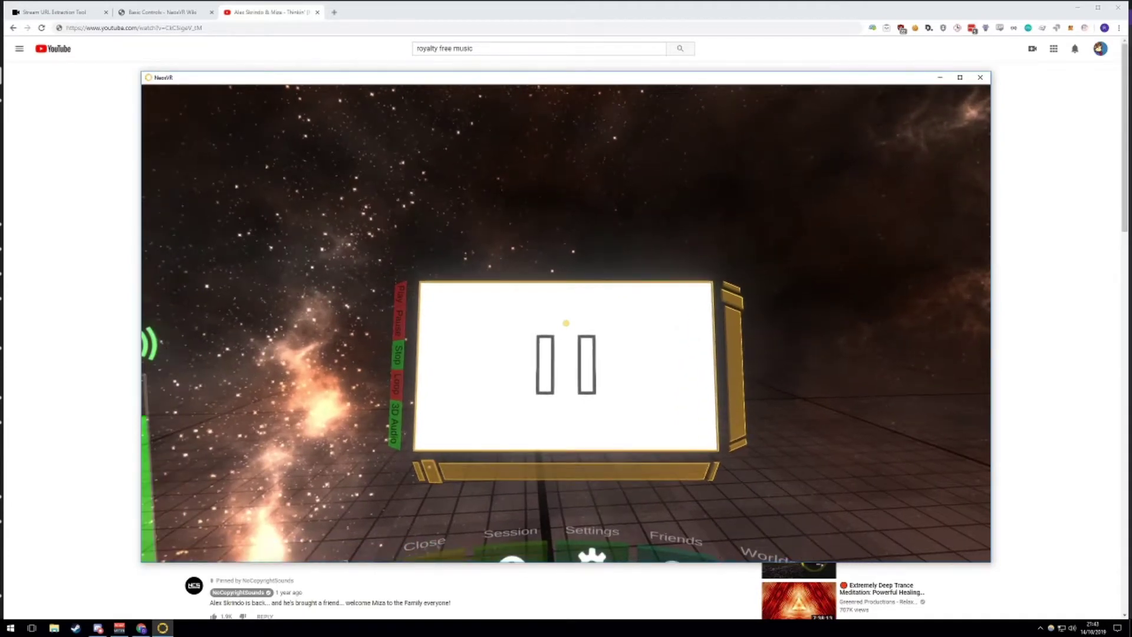
{"action": "scroll", "coordinate": [566, 323], "scroll_direction": "down", "scroll_amount": 5}
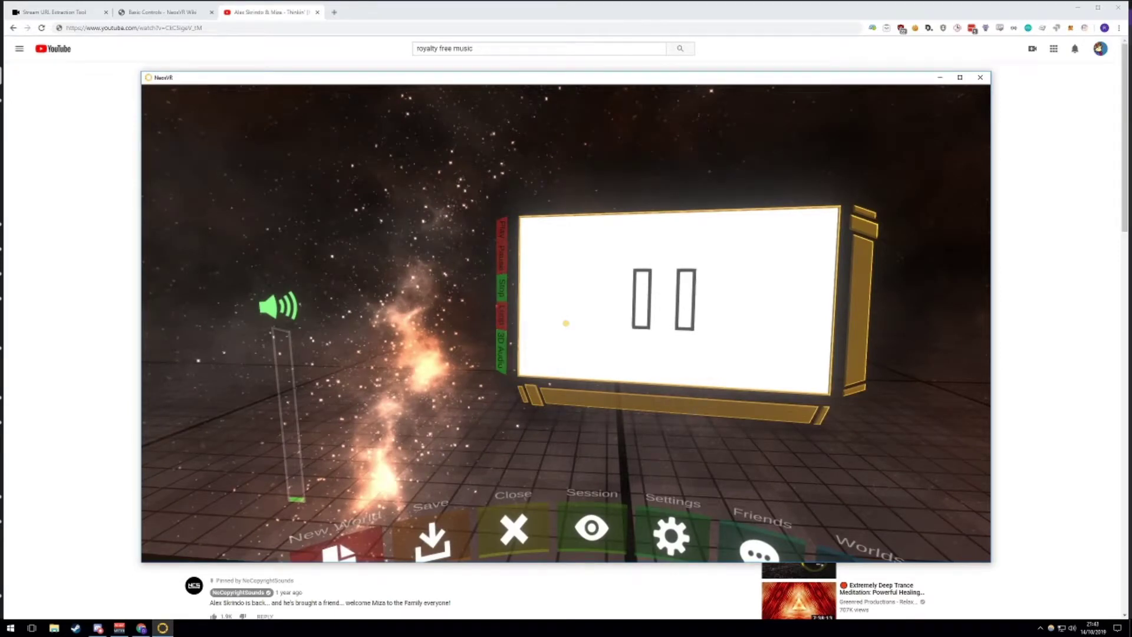
{"action": "key", "text": "Escape"}
{"action": "scroll", "coordinate": [566, 323], "scroll_direction": "up", "scroll_amount": 5}
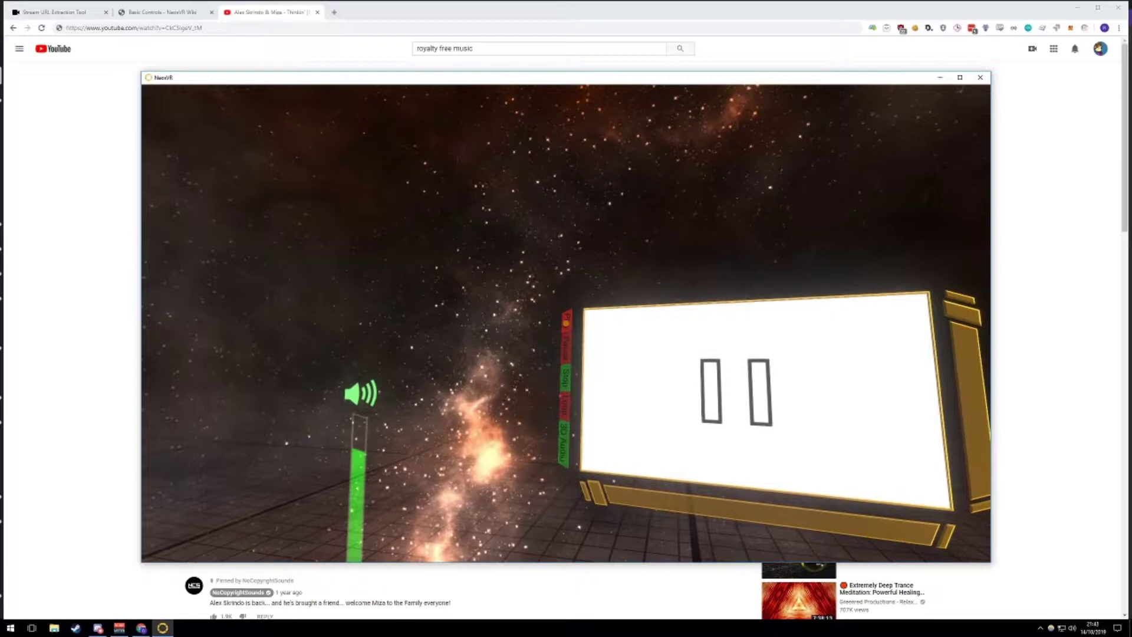
{"action": "key", "text": "Escape"}
Step: Open Elektronomia's 'Energy' video on YouTube, then return to NeosVR
{"action": "key", "text": "alt+Tab"}
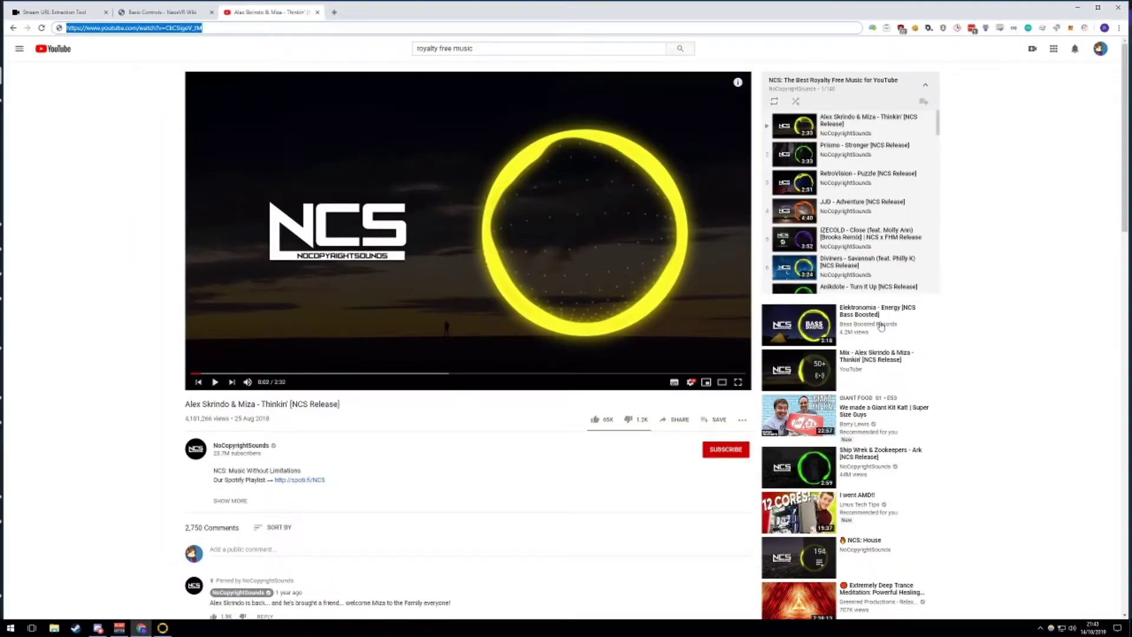
{"action": "left_click", "coordinate": [882, 327]}
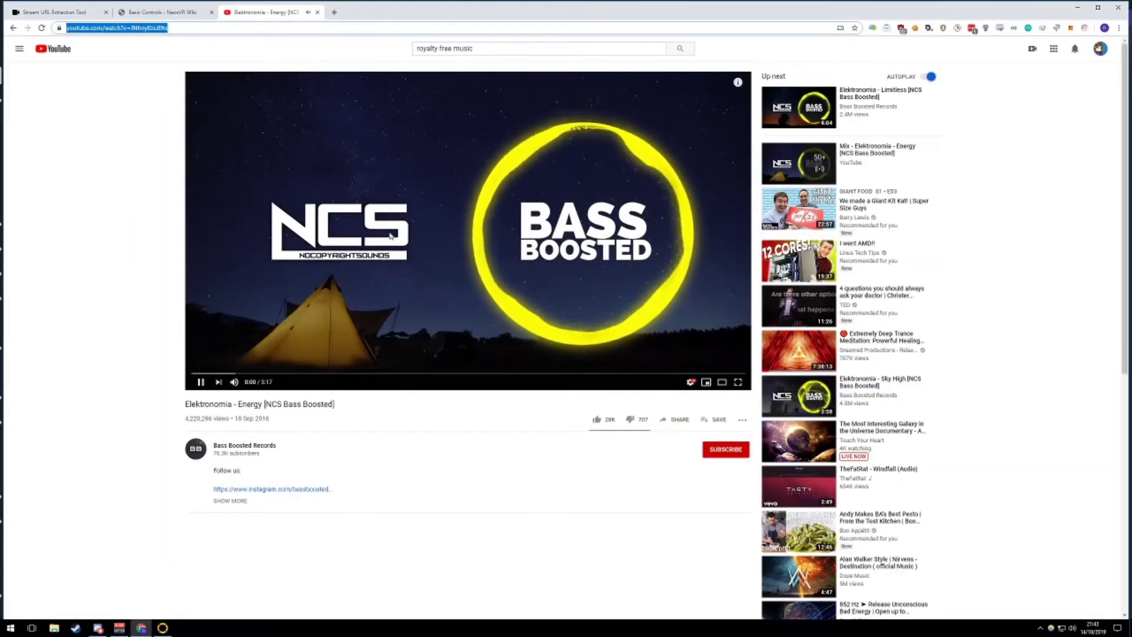
{"action": "left_click", "coordinate": [162, 628]}
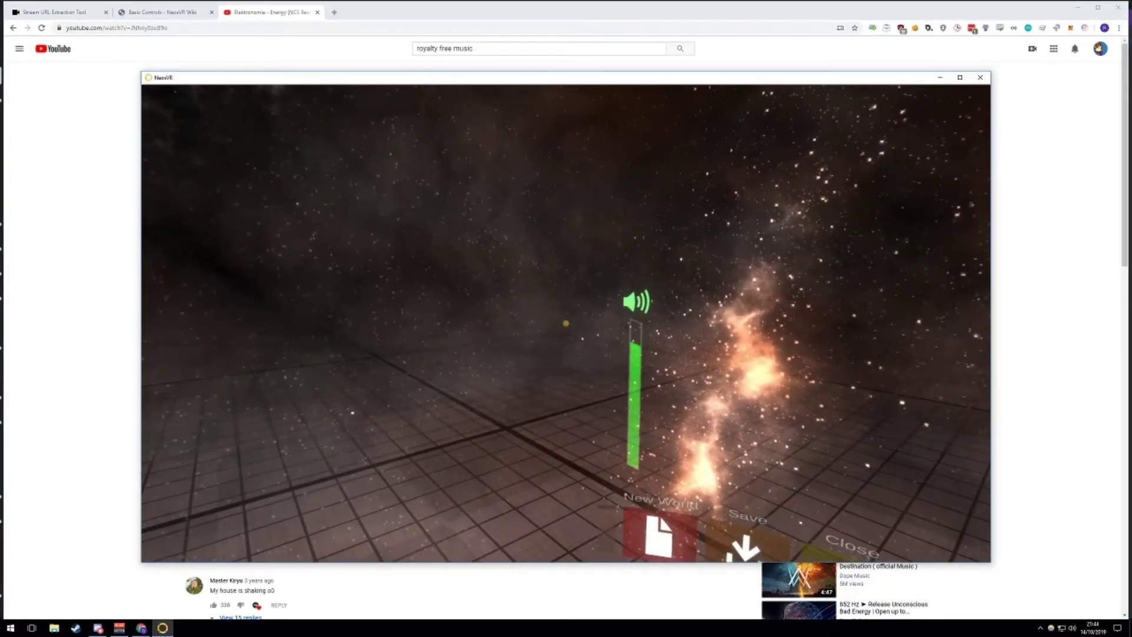
Step: Import the pasted 'Energy' video address as a video player in the world
{"action": "key", "text": "ctrl+v"}
{"action": "left_click", "coordinate": [566, 323]}
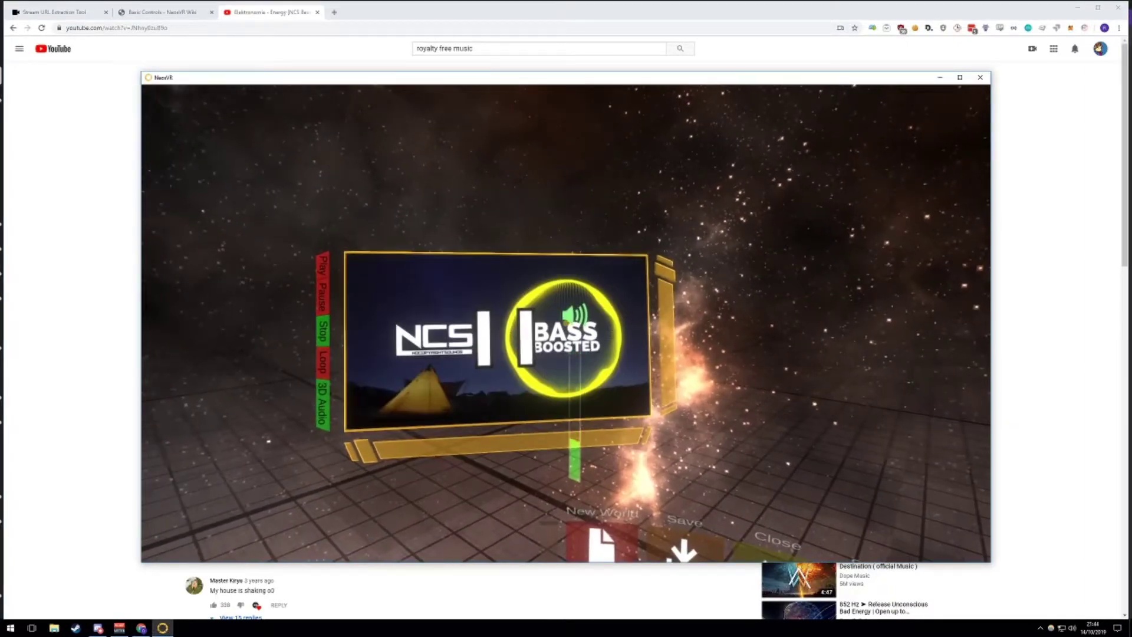
{"action": "key", "text": "Escape"}
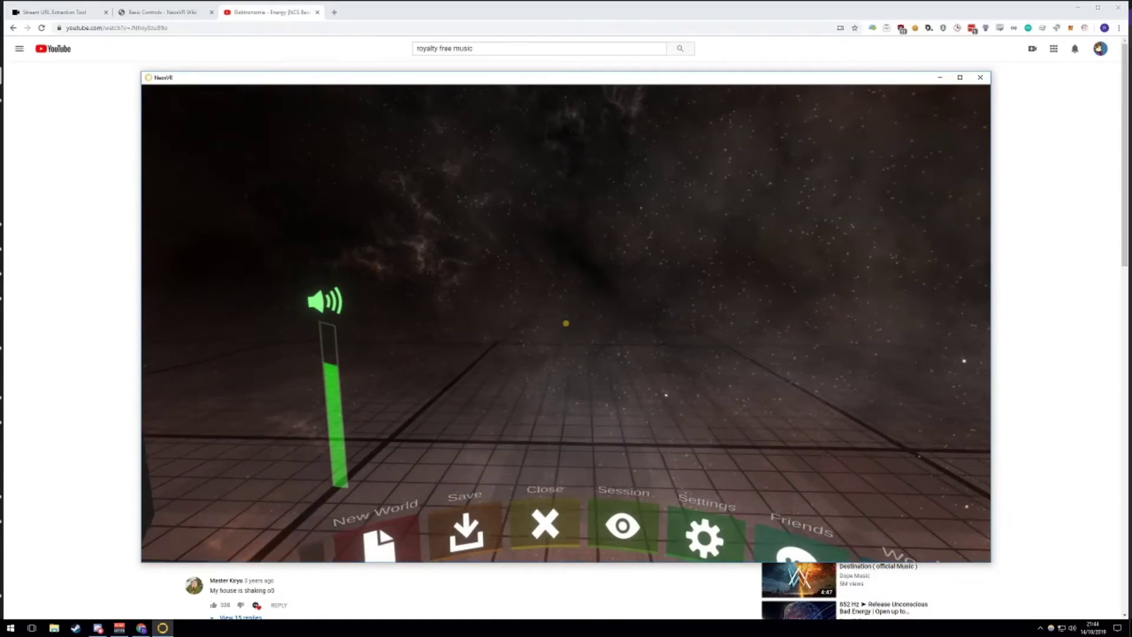
Step: Copy the fortnite stream's 480p link again from the Stream URL Extraction Tool
{"action": "key", "text": "alt+Tab"}
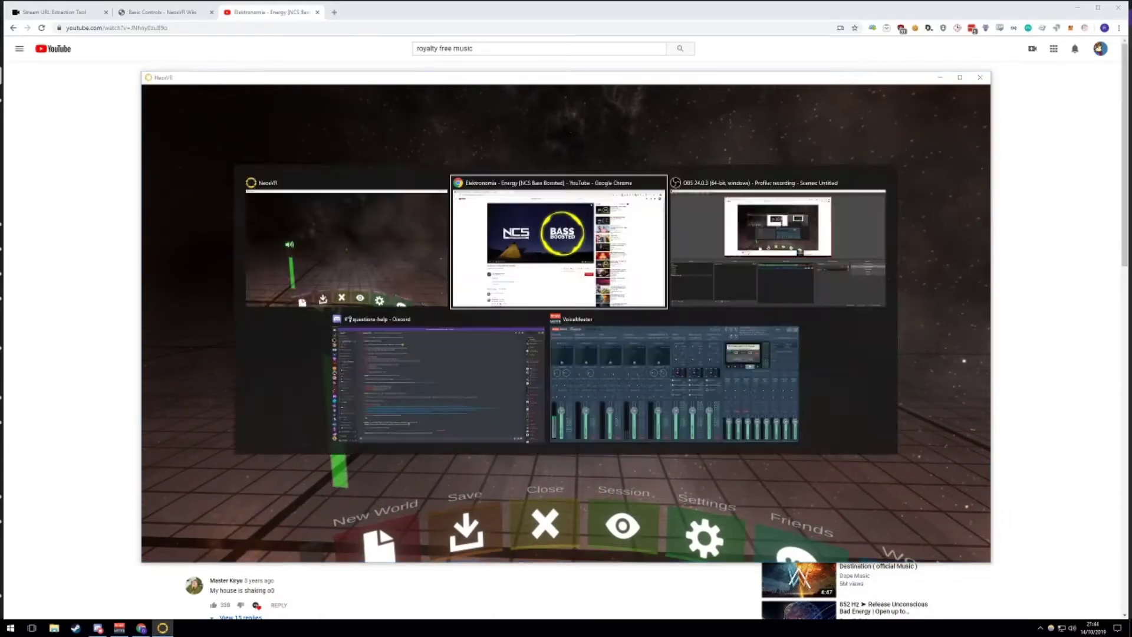
{"action": "left_click", "coordinate": [77, 14]}
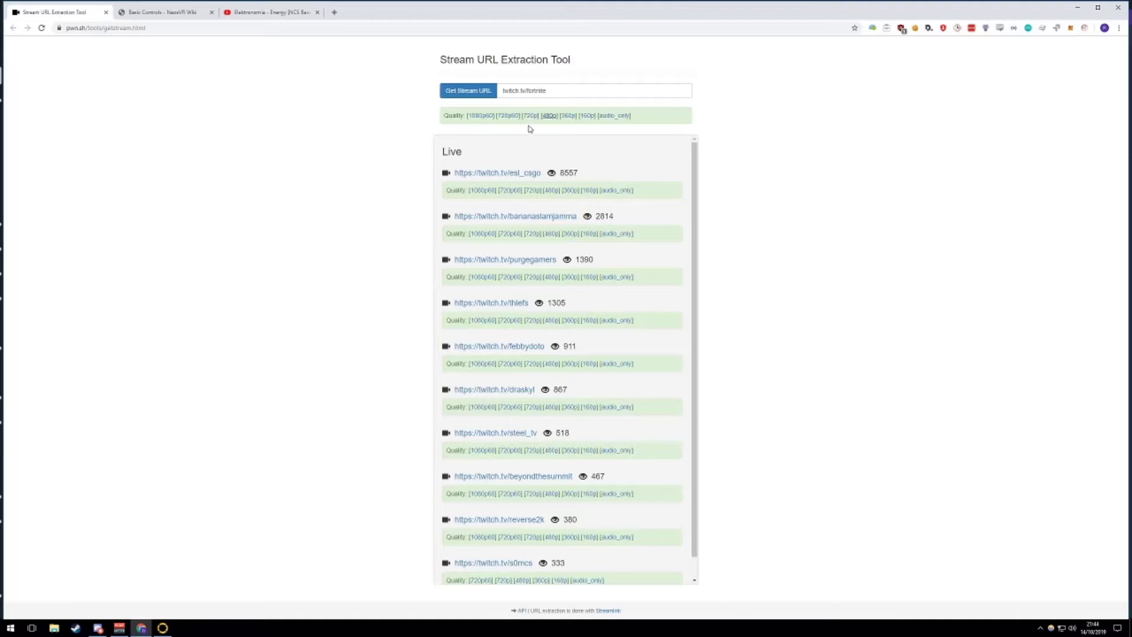
{"action": "right_click", "coordinate": [545, 117]}
{"action": "left_click", "coordinate": [590, 186]}
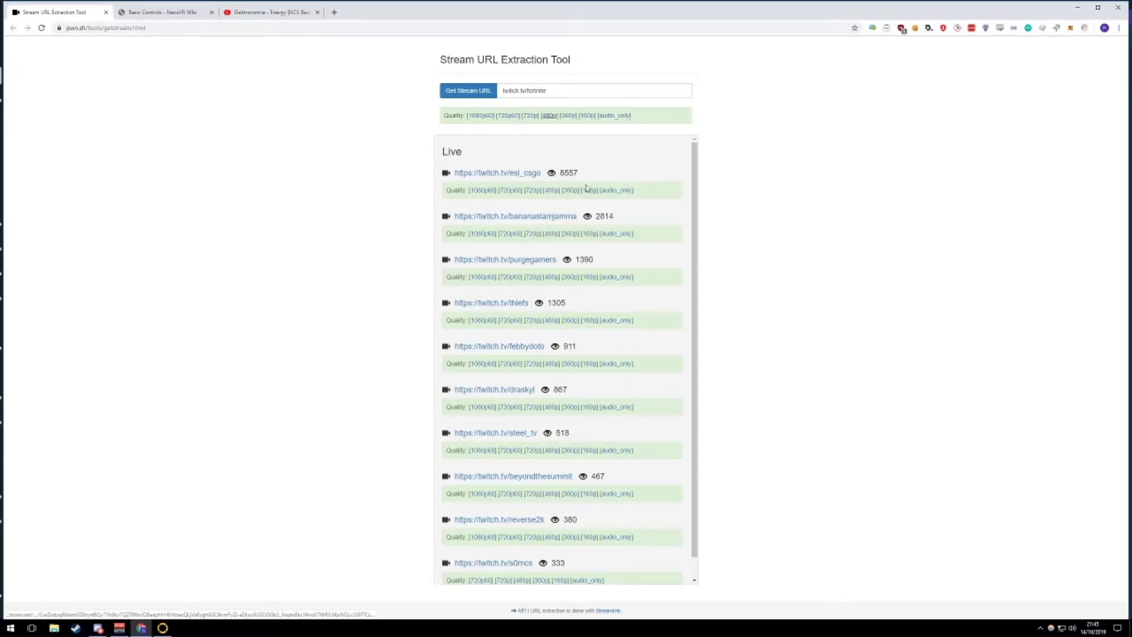
{"action": "key", "text": "super"}
Step: Launch Notepad and paste the copied stream URL
{"action": "type", "text": "notepad"}
{"action": "key", "text": "Return"}
{"action": "key", "text": "ctrl+v"}
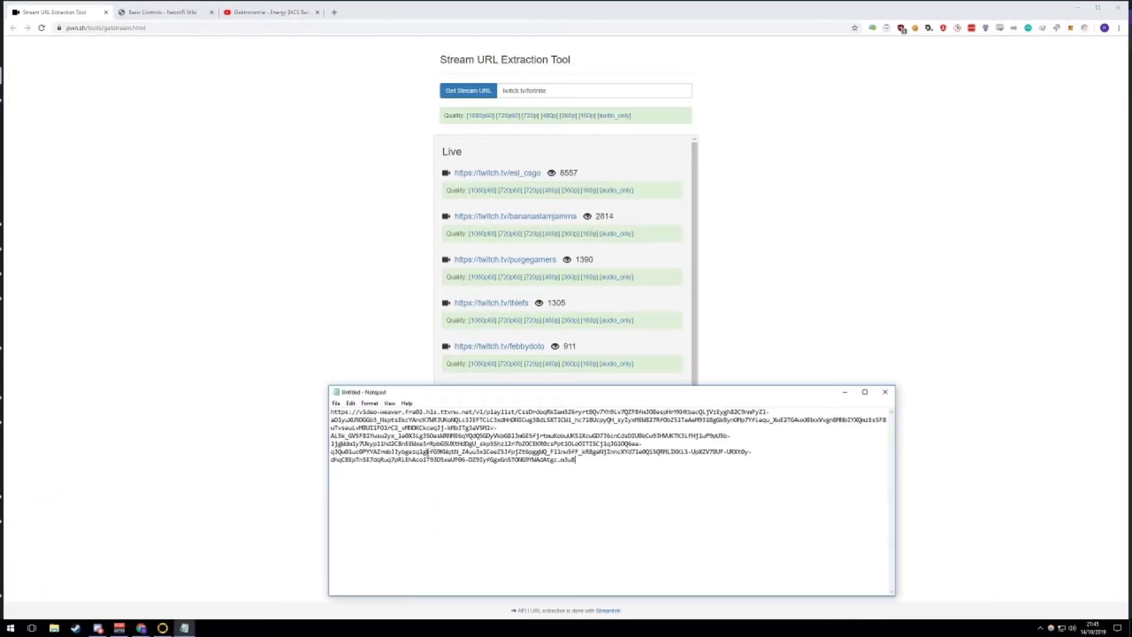
Step: Enlarge the Notepad font and select the URL's ending m3u8 extension
{"action": "left_click", "coordinate": [370, 403]}
{"action": "left_click", "coordinate": [378, 422]}
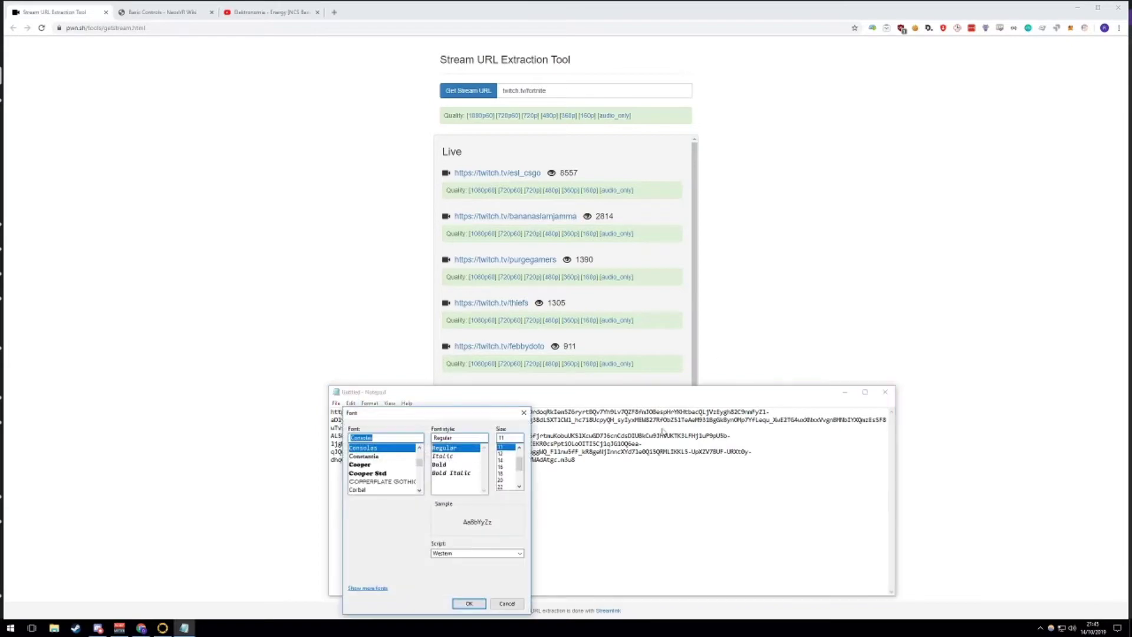
{"action": "scroll", "coordinate": [507, 472], "scroll_direction": "down", "scroll_amount": 5}
{"action": "left_click", "coordinate": [507, 483]}
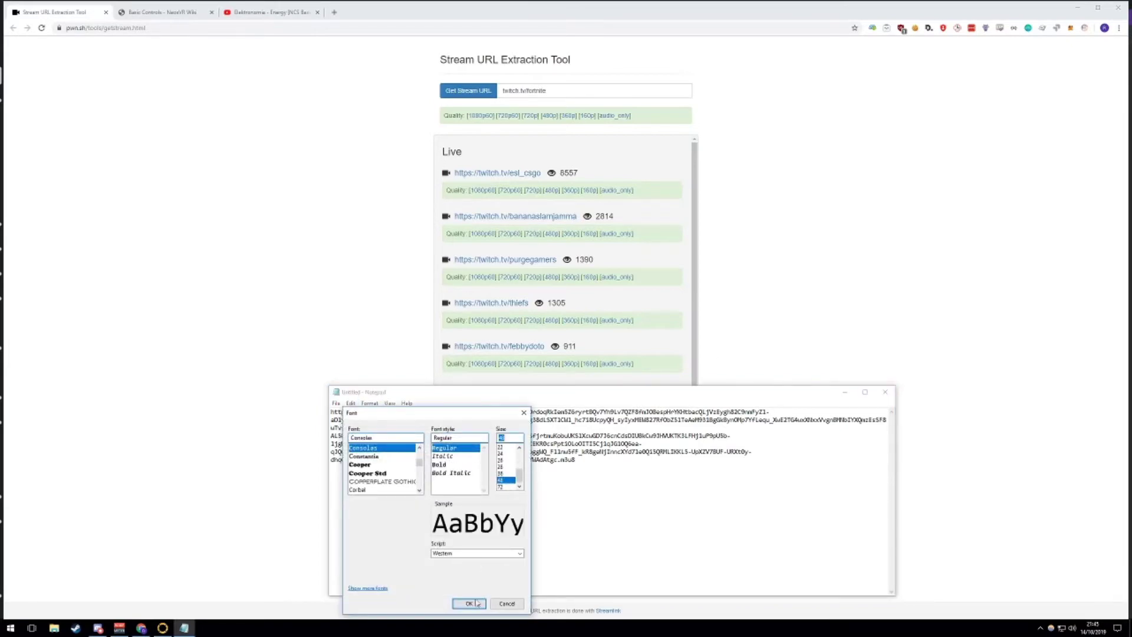
{"action": "left_click", "coordinate": [469, 603]}
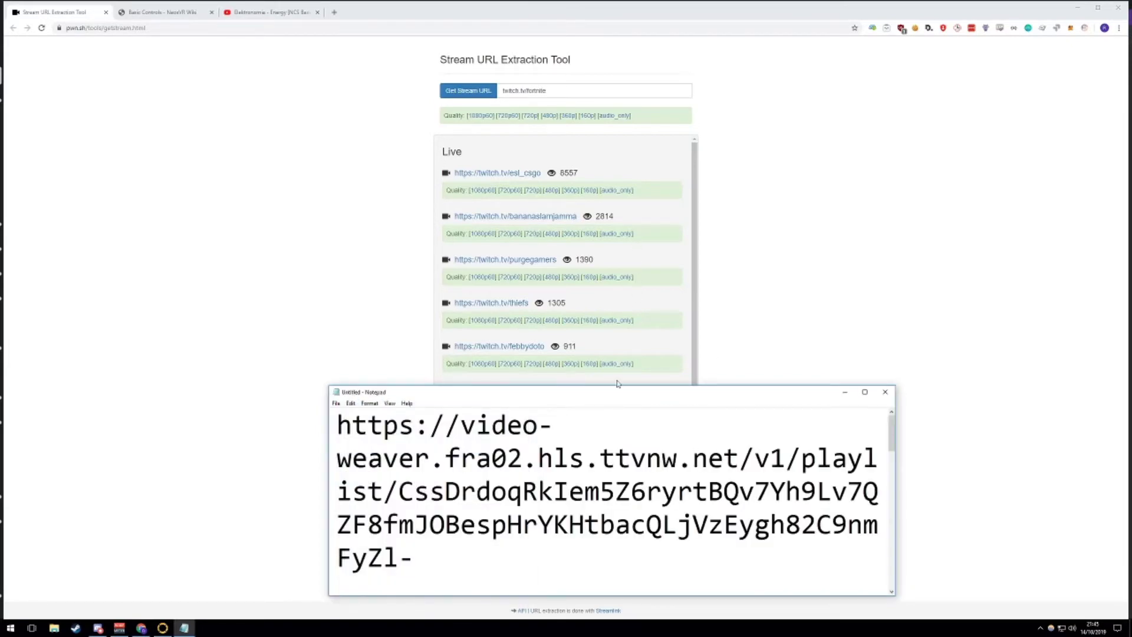
{"action": "left_click_drag", "start_coordinate": [613, 392], "coordinate": [542, 222]}
{"action": "scroll", "coordinate": [647, 348], "scroll_direction": "down", "scroll_amount": 10}
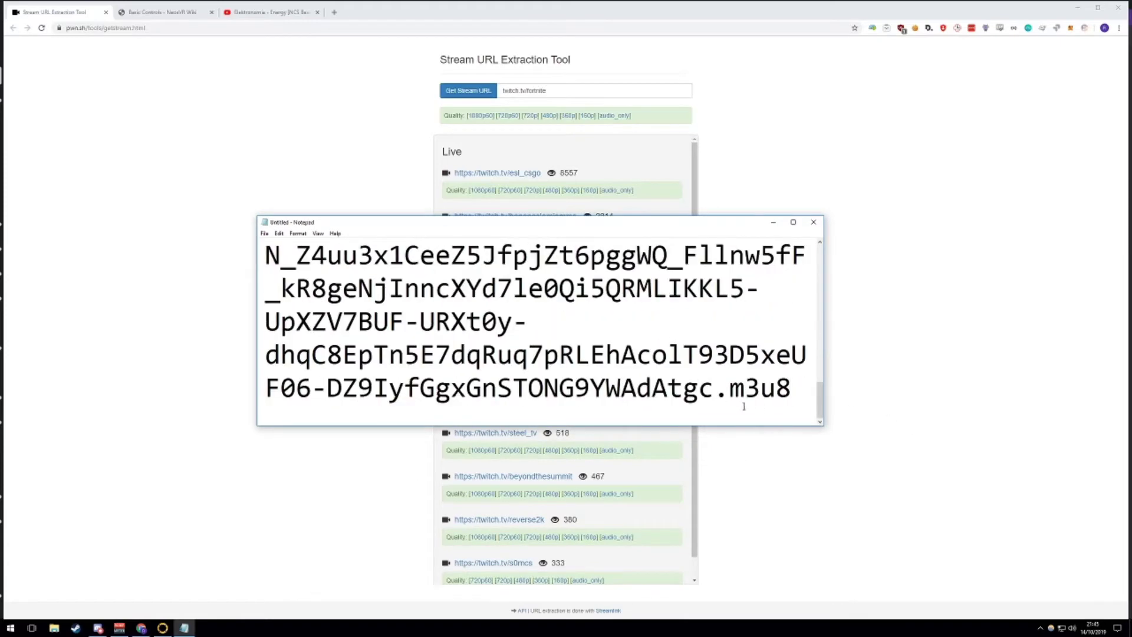
{"action": "key", "text": "ctrl+shift+Left"}
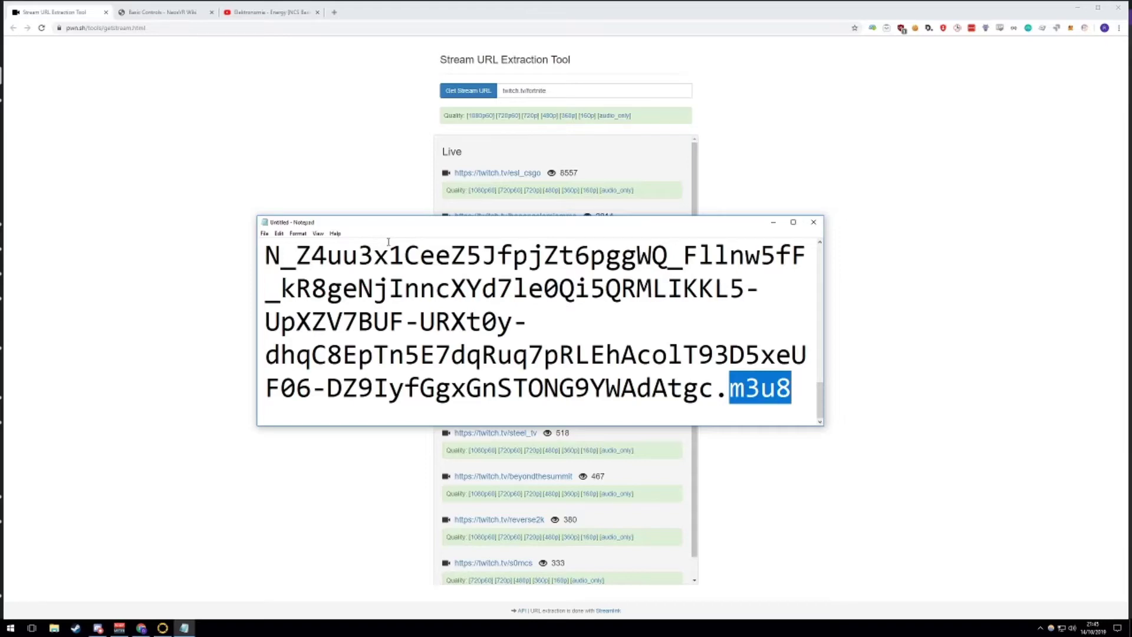
Step: Bring NeosVR back to front, then open and close the Tools list in the dash
{"action": "left_click", "coordinate": [164, 629]}
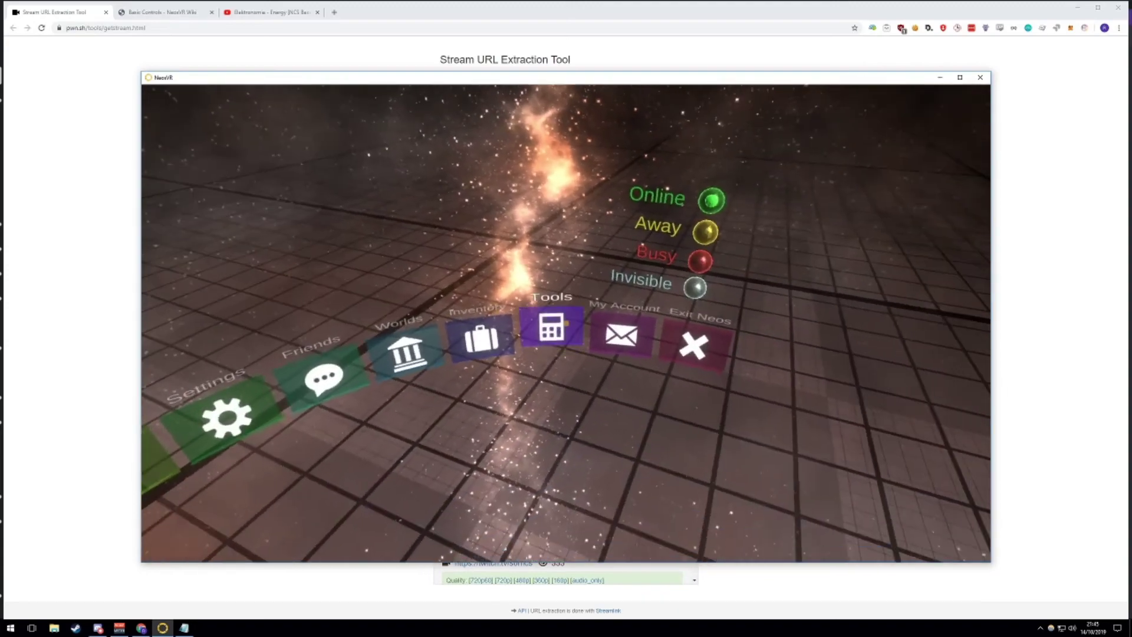
{"action": "left_click", "coordinate": [566, 323]}
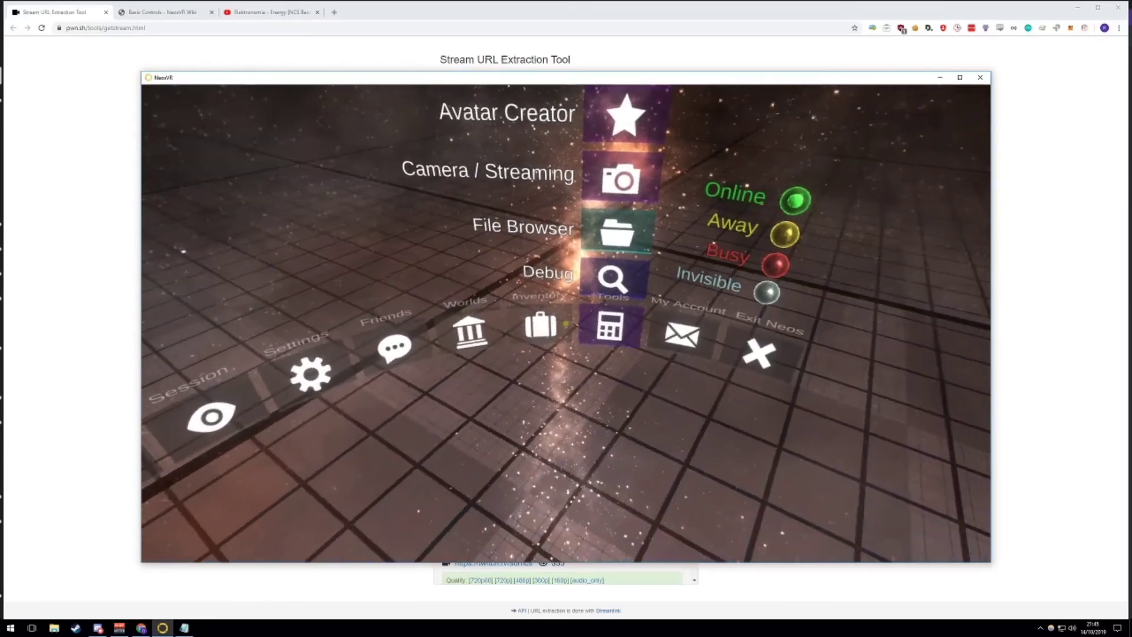
{"action": "left_click", "coordinate": [567, 324]}
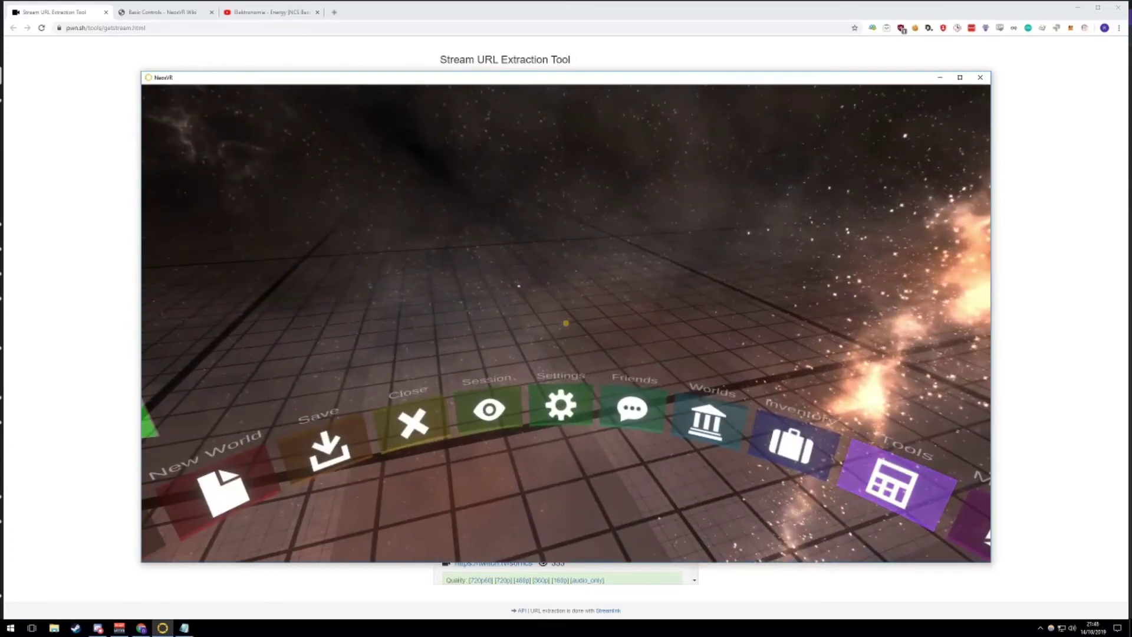